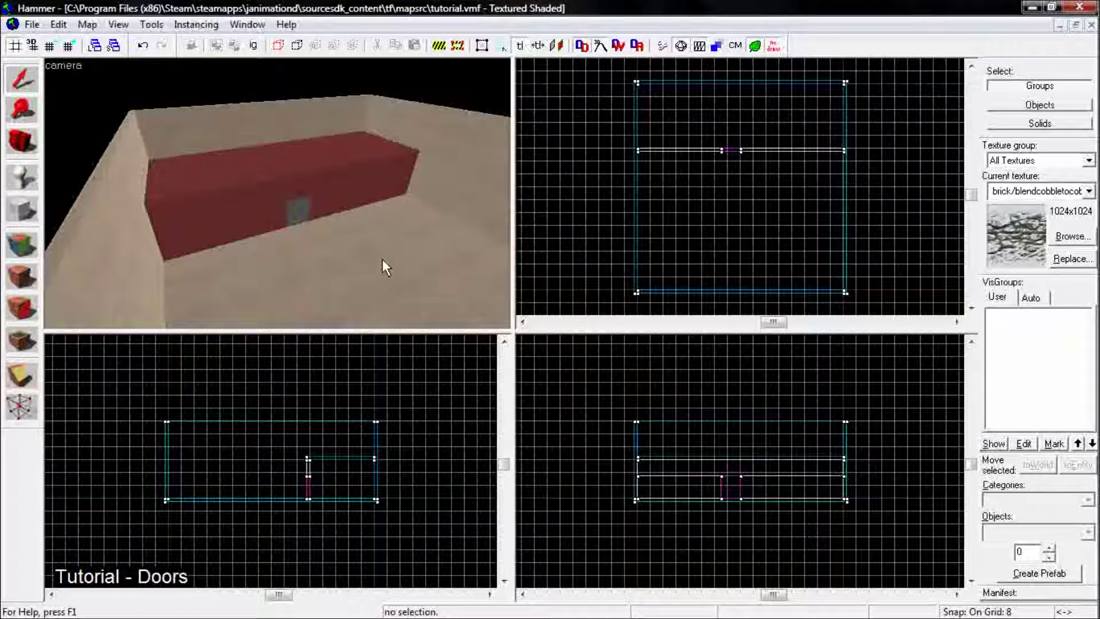
Step: Look over the red building and its grey door from outside in the camera view
{"action": "key", "text": "w"}
{"action": "key", "text": "Left"}
{"action": "key", "text": "d"}
{"action": "key", "text": "Left"}
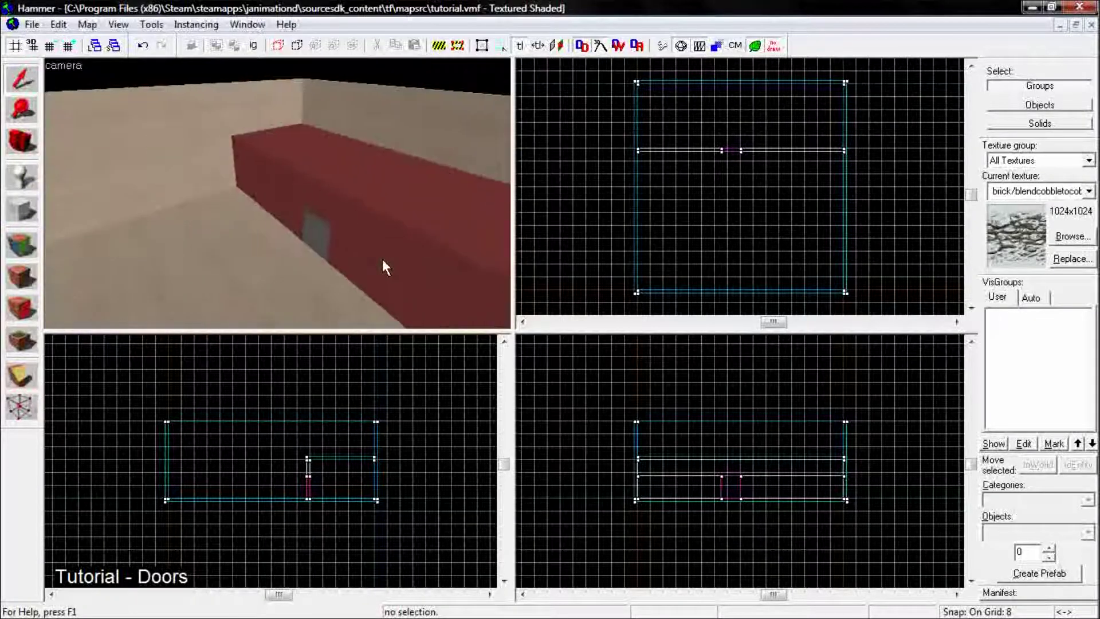
{"action": "key", "text": "a"}
{"action": "key", "text": "Right"}
{"action": "key", "text": "a"}
{"action": "key", "text": "Right"}
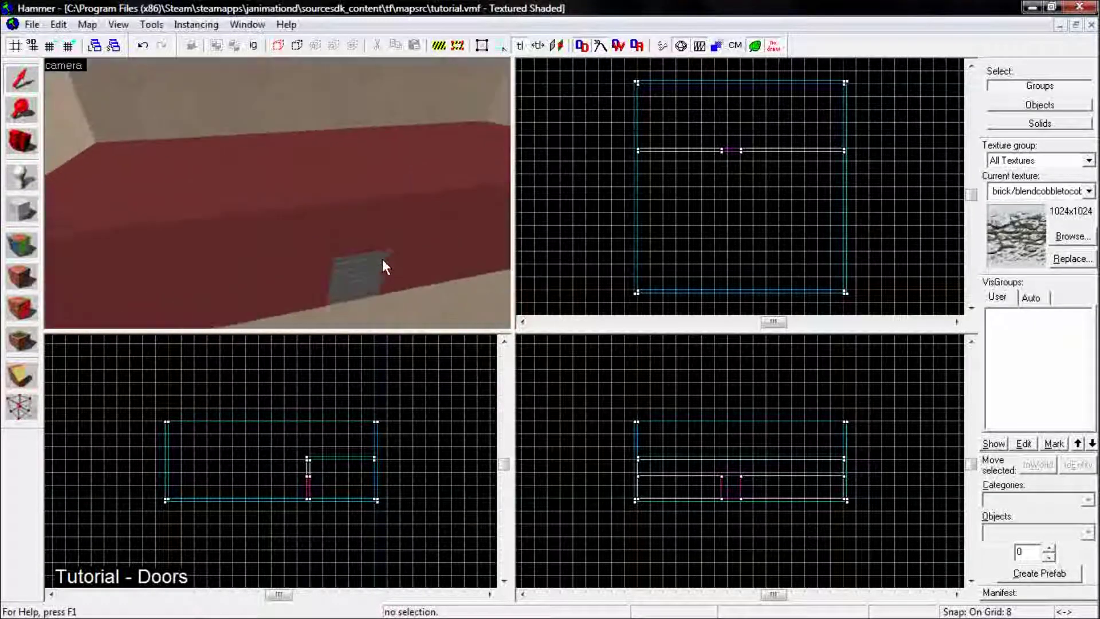
{"action": "key", "text": "w"}
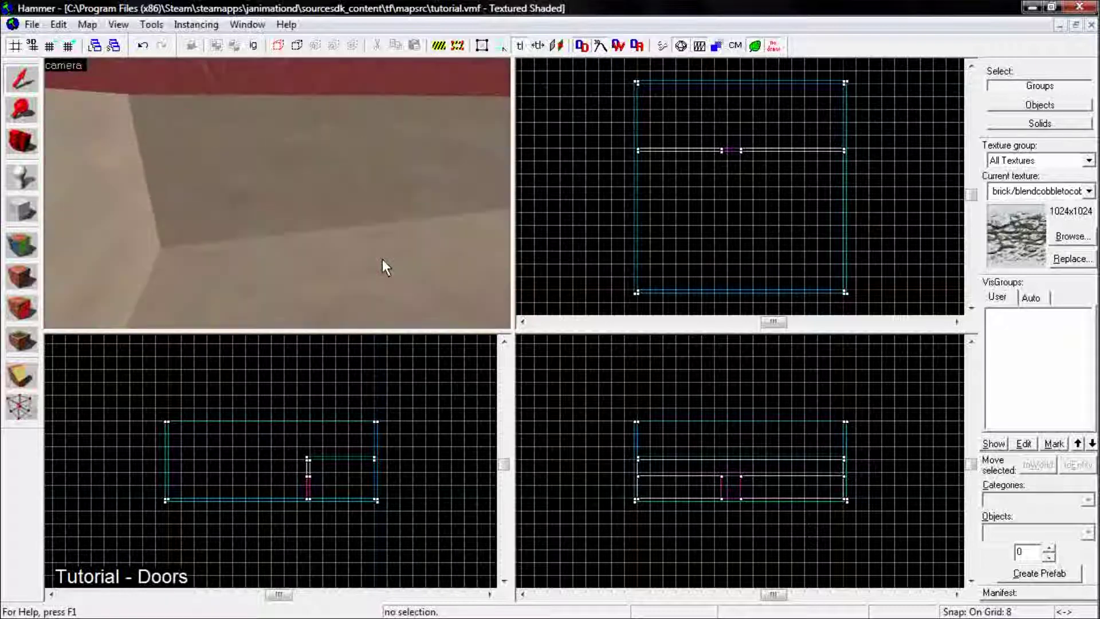
Step: Examine the inside of the red room, including its floor, side walls and the door from within
{"action": "key", "text": "Right"}
{"action": "key", "text": "Up"}
{"action": "key", "text": "w"}
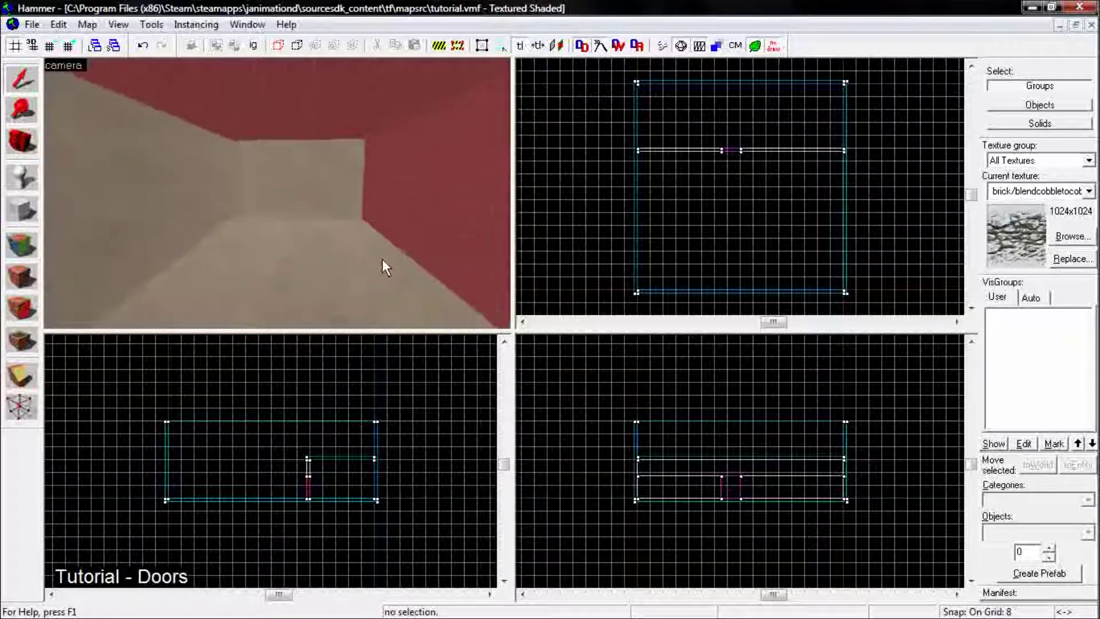
{"action": "key", "text": "w"}
{"action": "key", "text": "Left"}
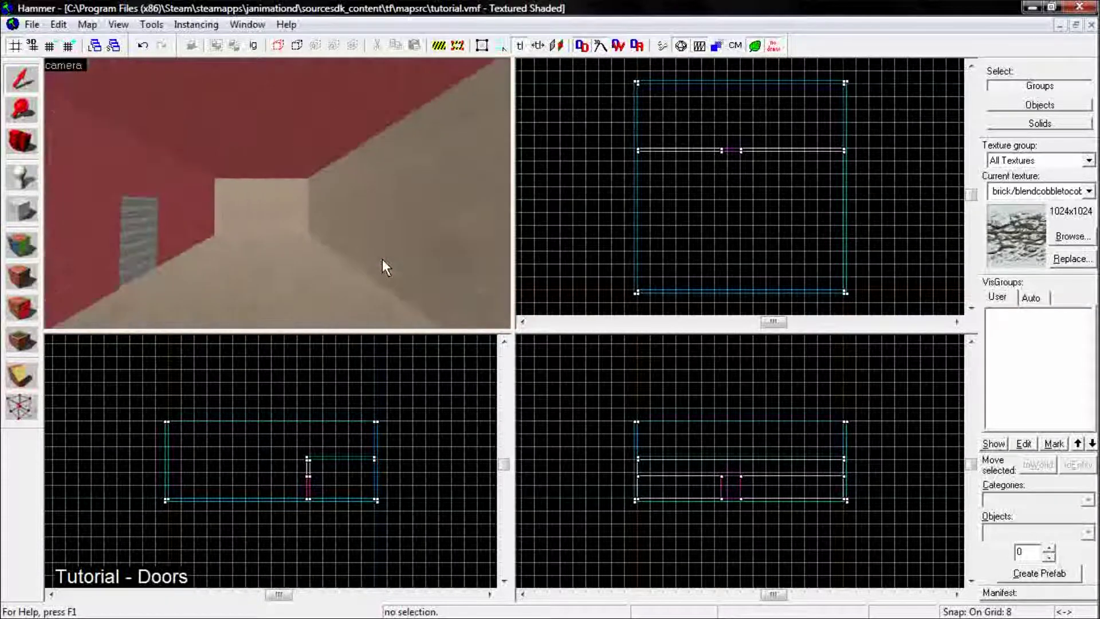
{"action": "key", "text": "Left"}
{"action": "key", "text": "w"}
{"action": "key", "text": "Down"}
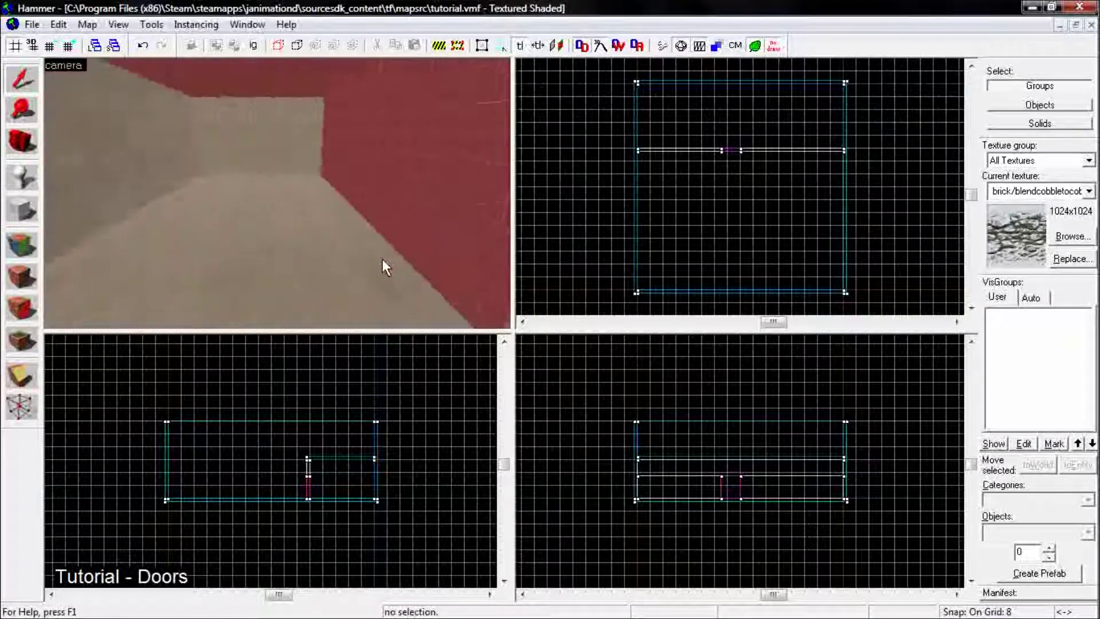
{"action": "key", "text": "Left"}
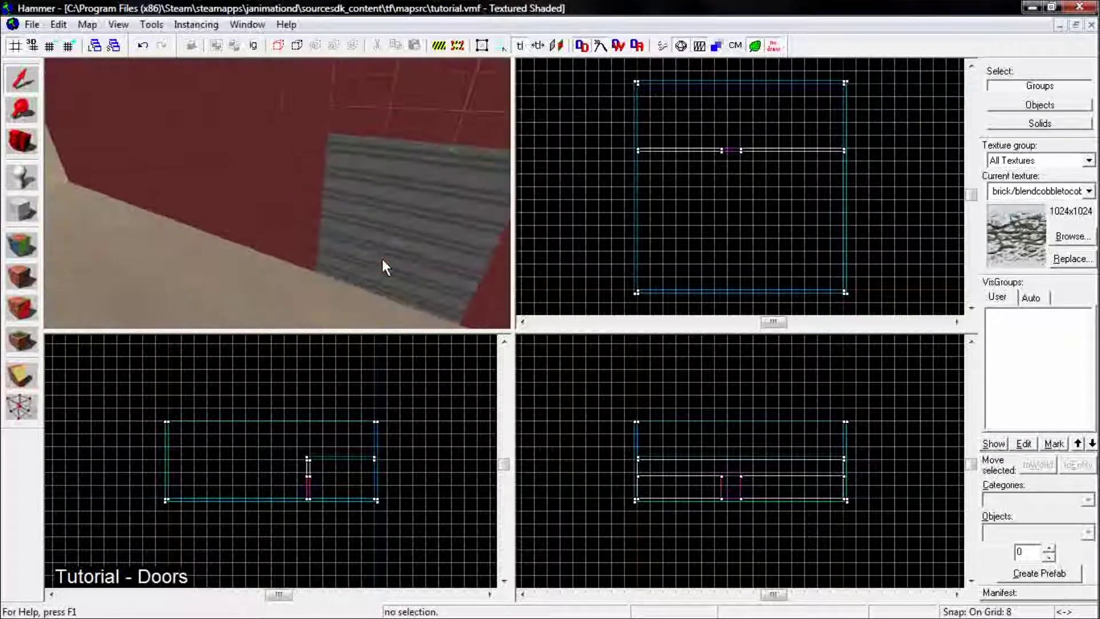
{"action": "key", "text": "s"}
{"action": "key", "text": "Right"}
{"action": "key", "text": "Up"}
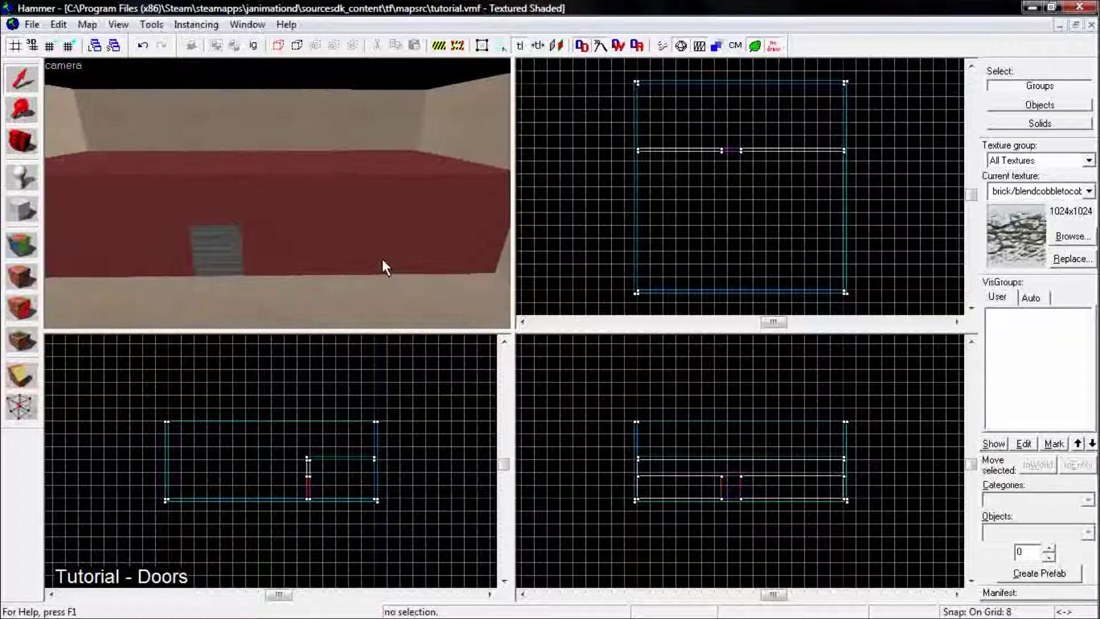
Step: Place an info_player_teamspawn entity on the floor inside the red-walled room and select it
{"action": "key", "text": "Left"}
{"action": "key", "text": "Up"}
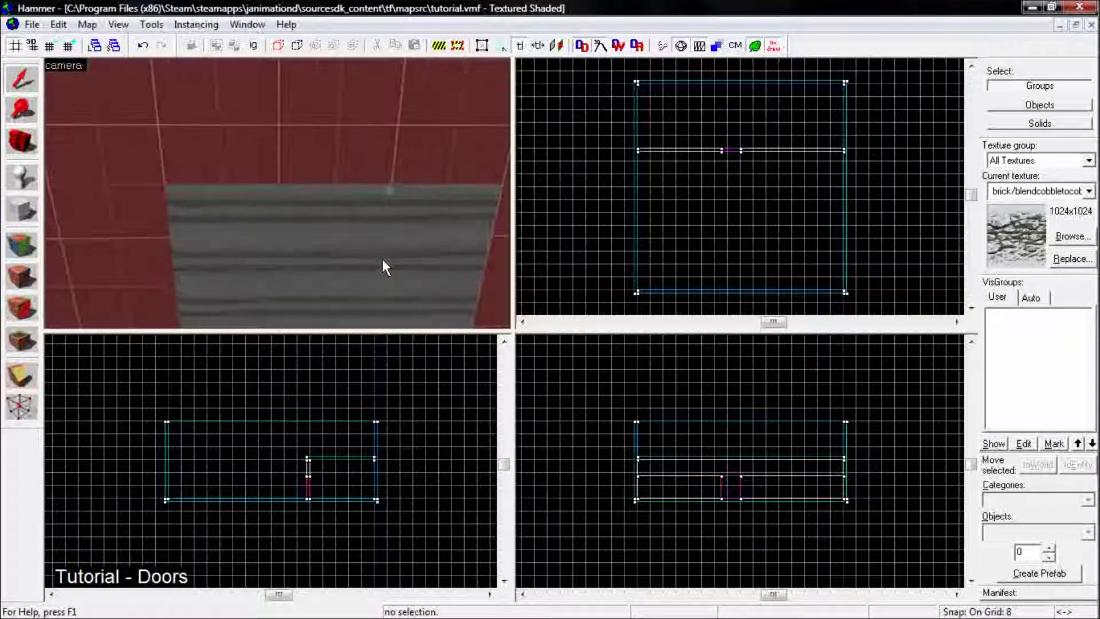
{"action": "key", "text": "Up"}
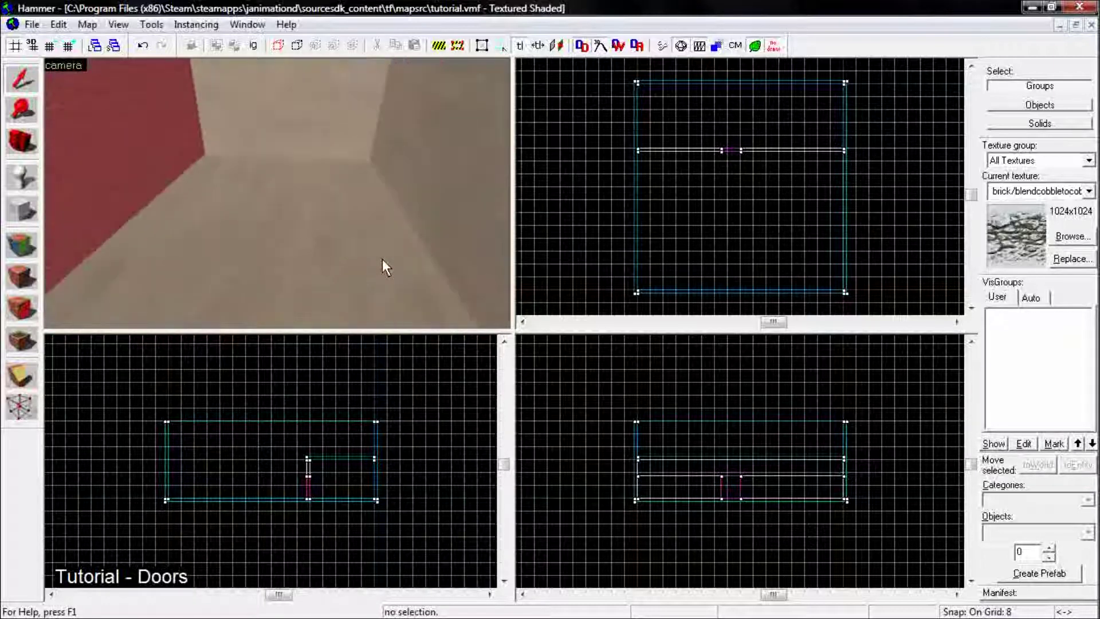
{"action": "left_click", "coordinate": [25, 175]}
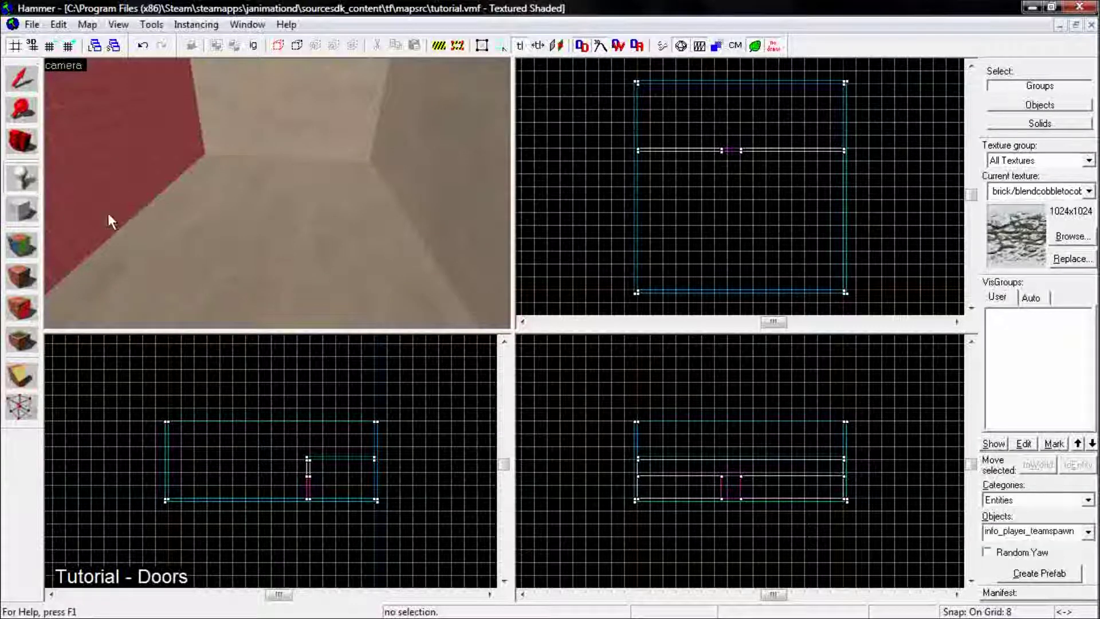
{"action": "left_click", "coordinate": [263, 201]}
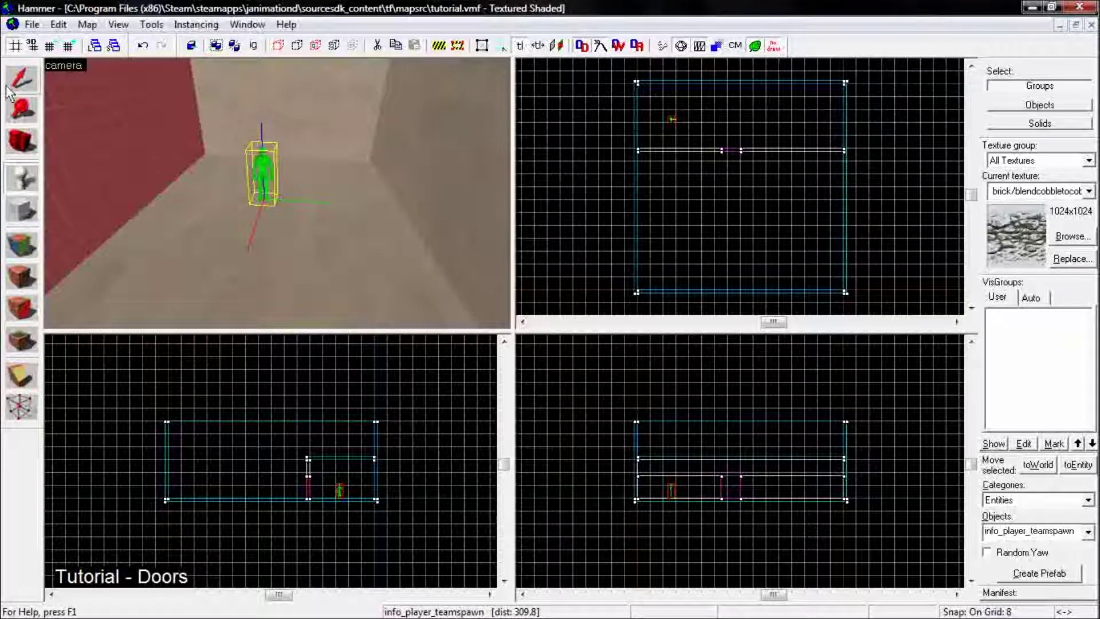
{"action": "left_click", "coordinate": [22, 78]}
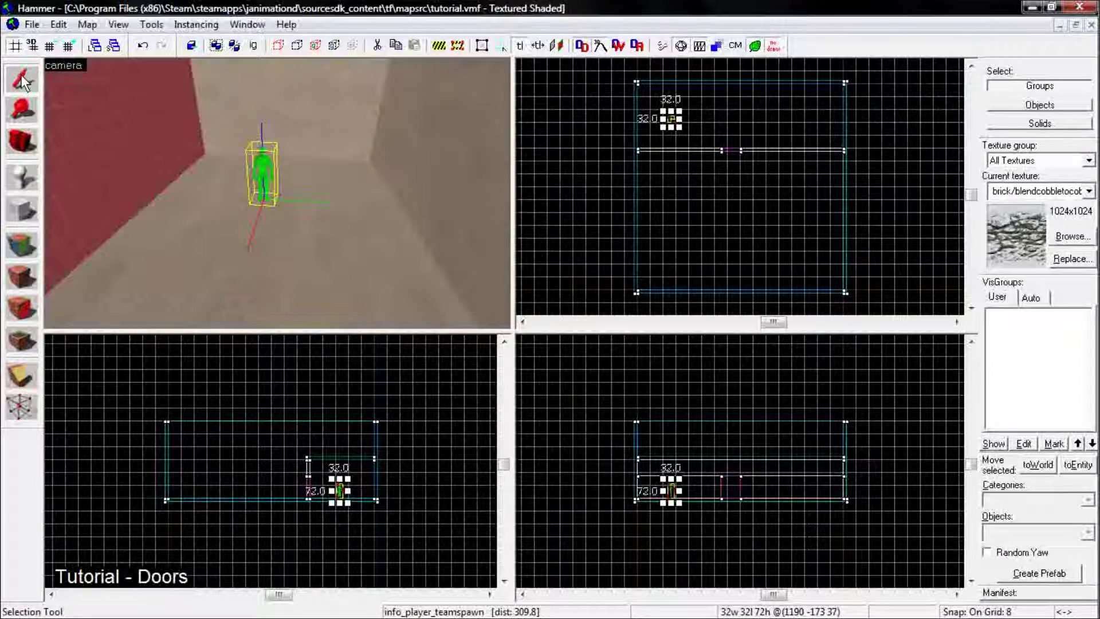
Step: Set the spawn entity's Team property to Red and apply it
{"action": "double_click", "coordinate": [266, 172]}
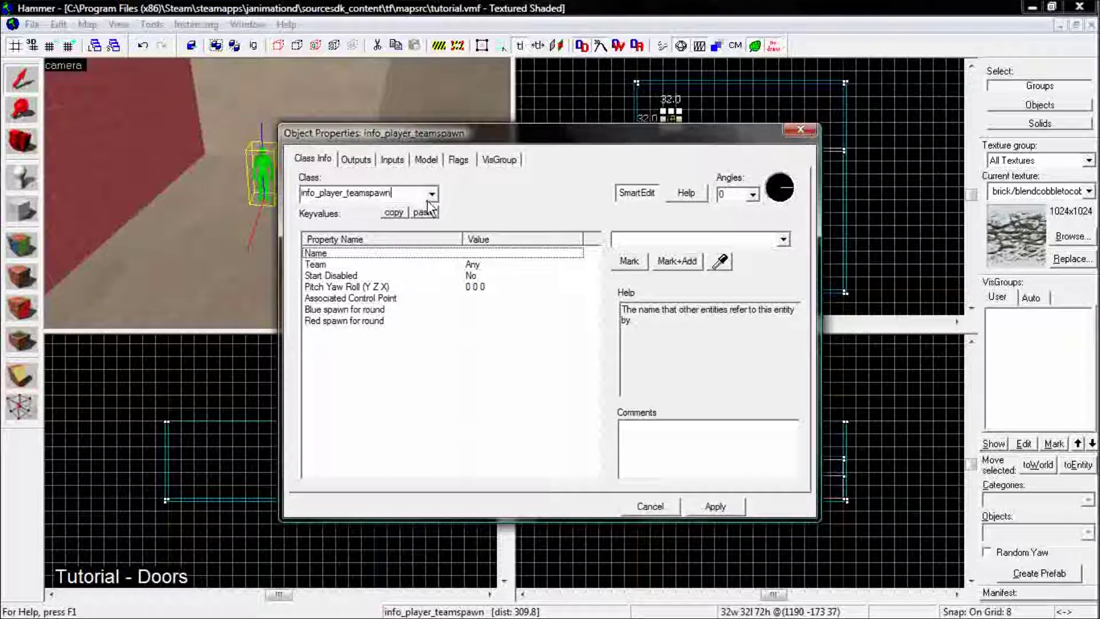
{"action": "left_click", "coordinate": [481, 265]}
{"action": "left_click", "coordinate": [783, 240]}
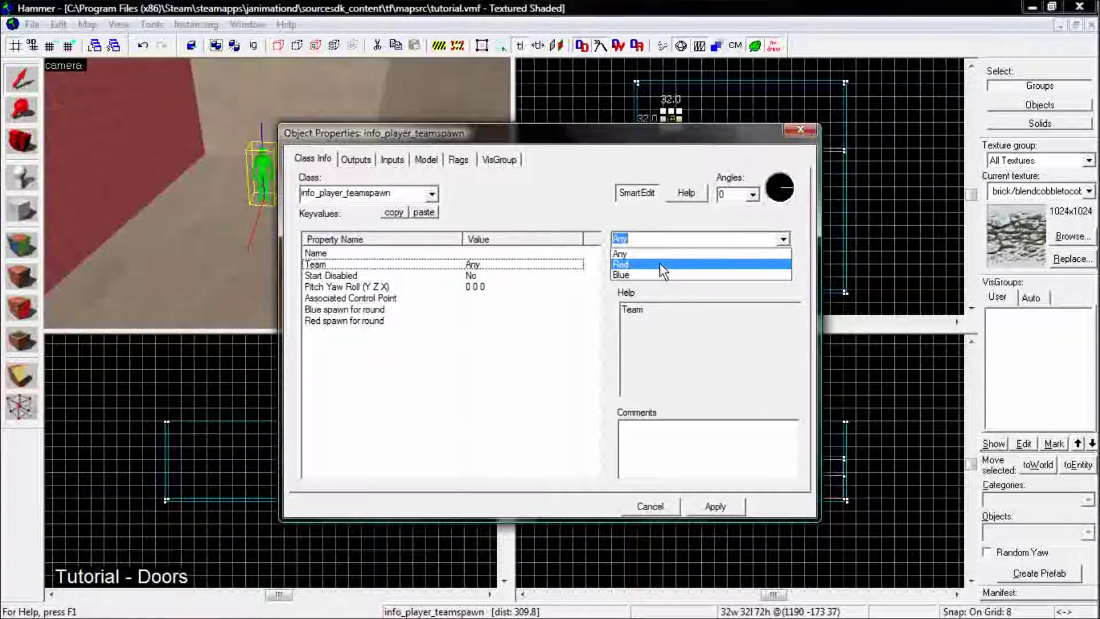
{"action": "left_click", "coordinate": [662, 266]}
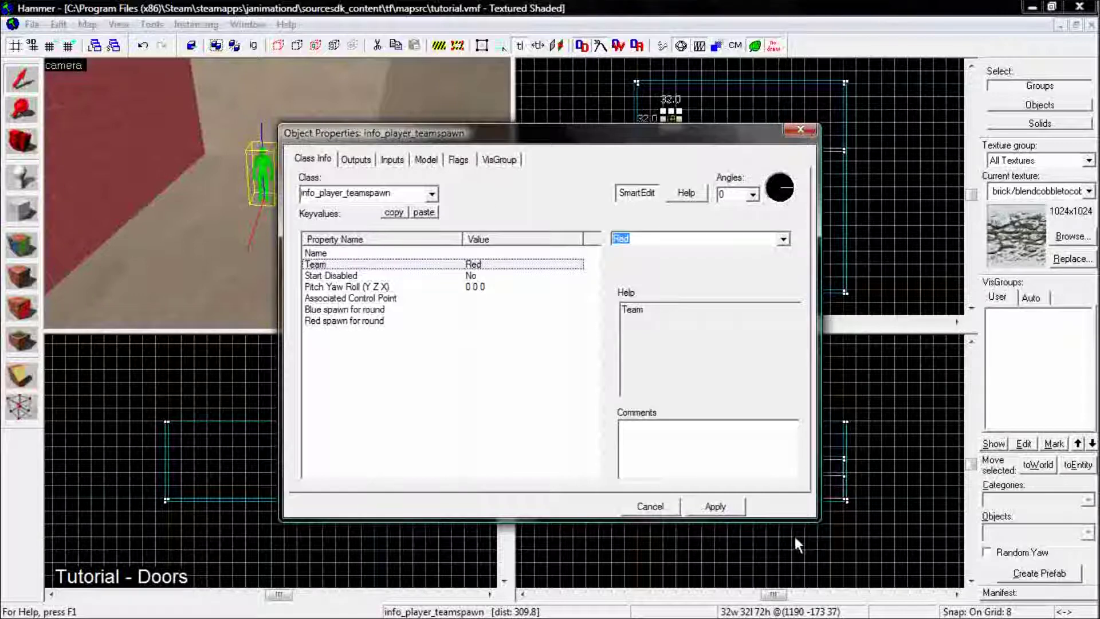
{"action": "left_click", "coordinate": [703, 507]}
{"action": "left_click", "coordinate": [646, 507]}
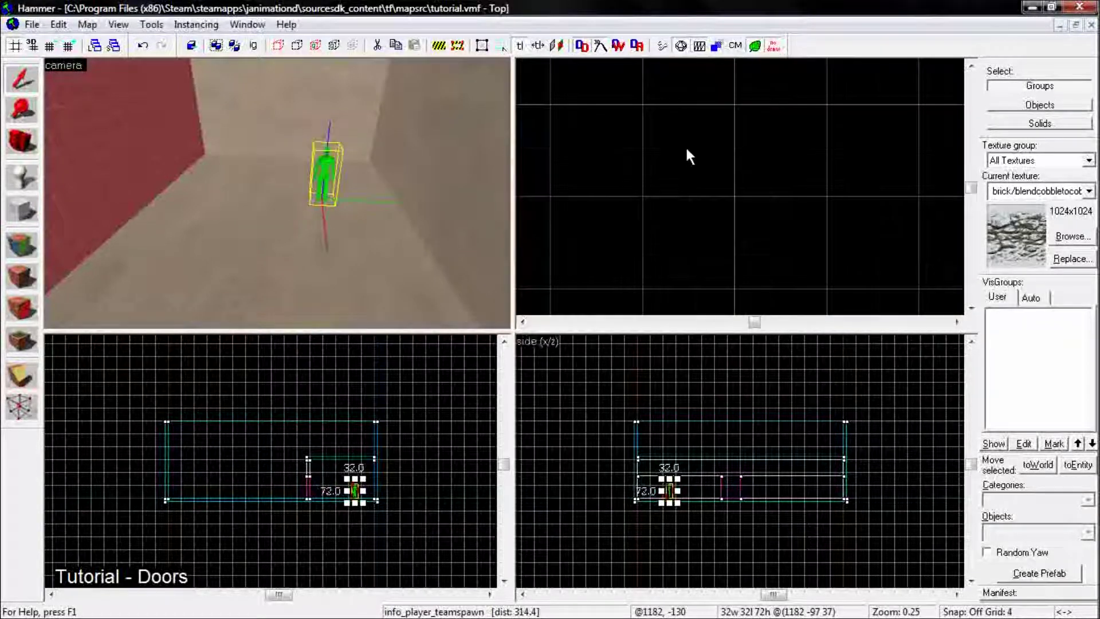
Step: Set the grid size to 16 and move the spawn point to about (1152, -80) near the room's corner in the top view
{"action": "scroll", "coordinate": [684, 172], "scroll_direction": "down", "scroll_amount": 3}
{"action": "key", "text": "]"}
{"action": "scroll", "coordinate": [680, 246], "scroll_direction": "down", "scroll_amount": 2}
{"action": "scroll", "coordinate": [680, 248], "scroll_direction": "down", "scroll_amount": 9}
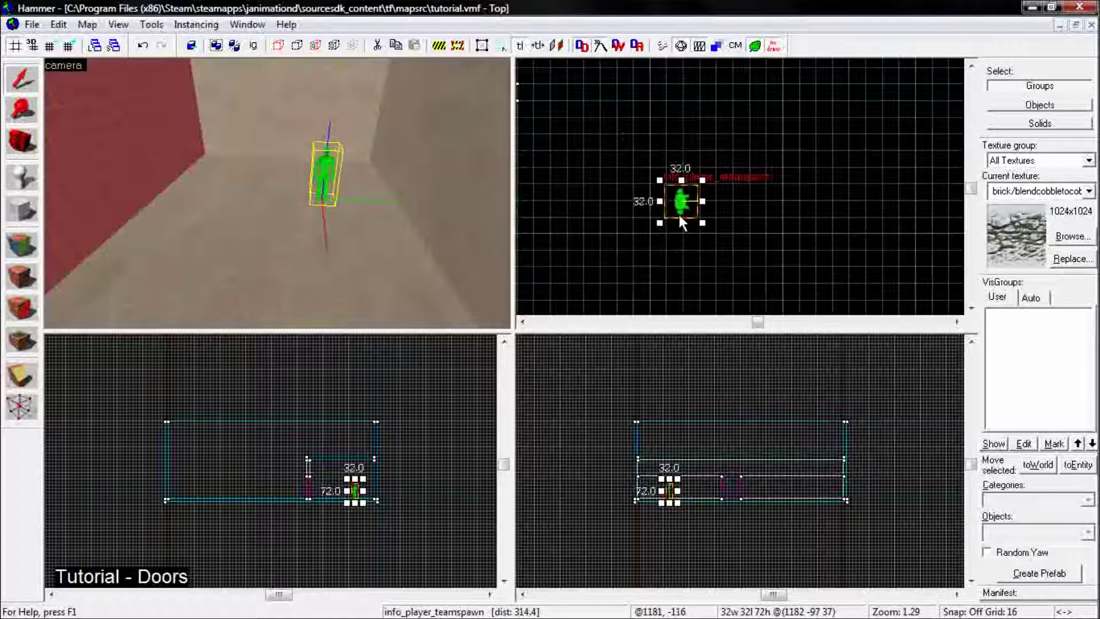
{"action": "left_click_drag", "start_coordinate": [684, 199], "coordinate": [649, 234]}
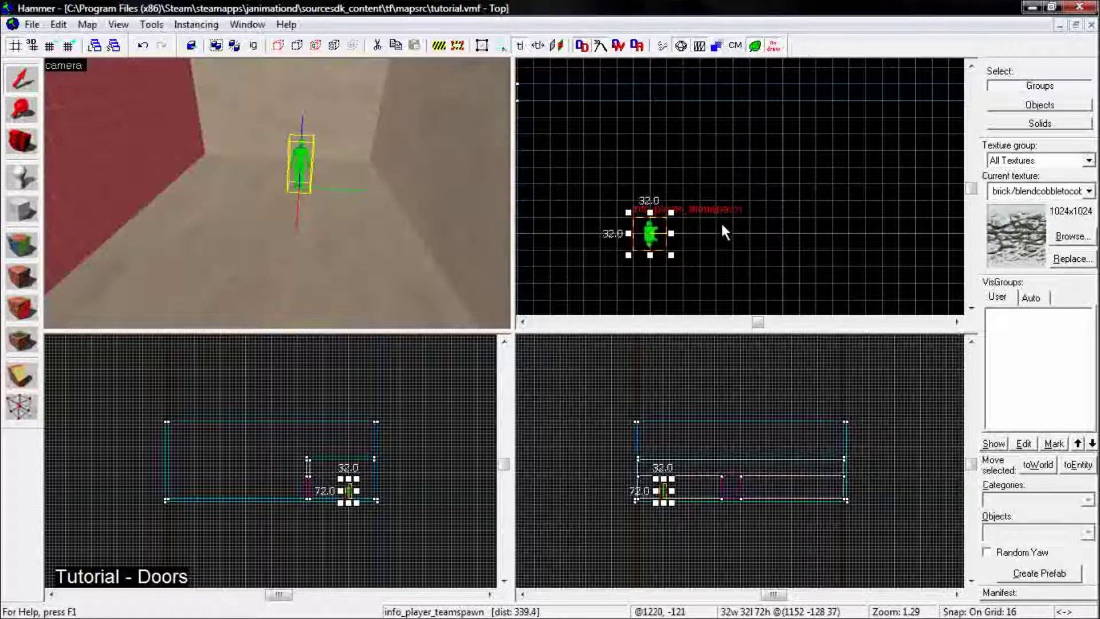
{"action": "scroll", "coordinate": [721, 221], "scroll_direction": "down", "scroll_amount": 5}
{"action": "scroll", "coordinate": [706, 274], "scroll_direction": "up", "scroll_amount": 2}
{"action": "left_click_drag", "start_coordinate": [682, 160], "coordinate": [682, 156]}
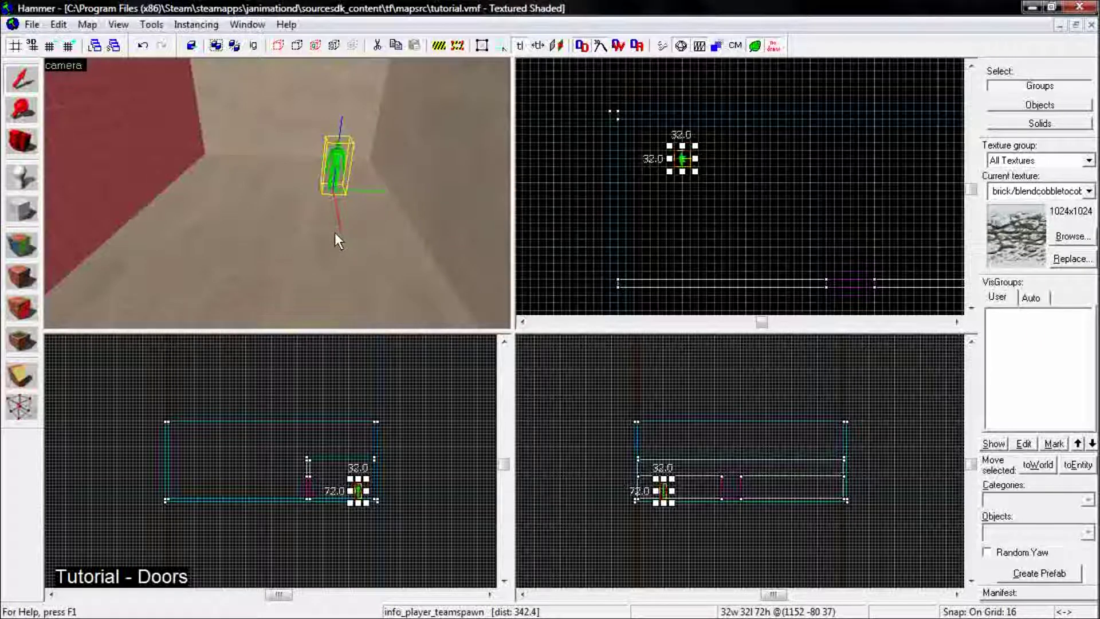
Step: Examine the placed spawn point's position and facing direction relative to the room and its door in the camera view
{"action": "key", "text": "w"}
{"action": "key", "text": "Left"}
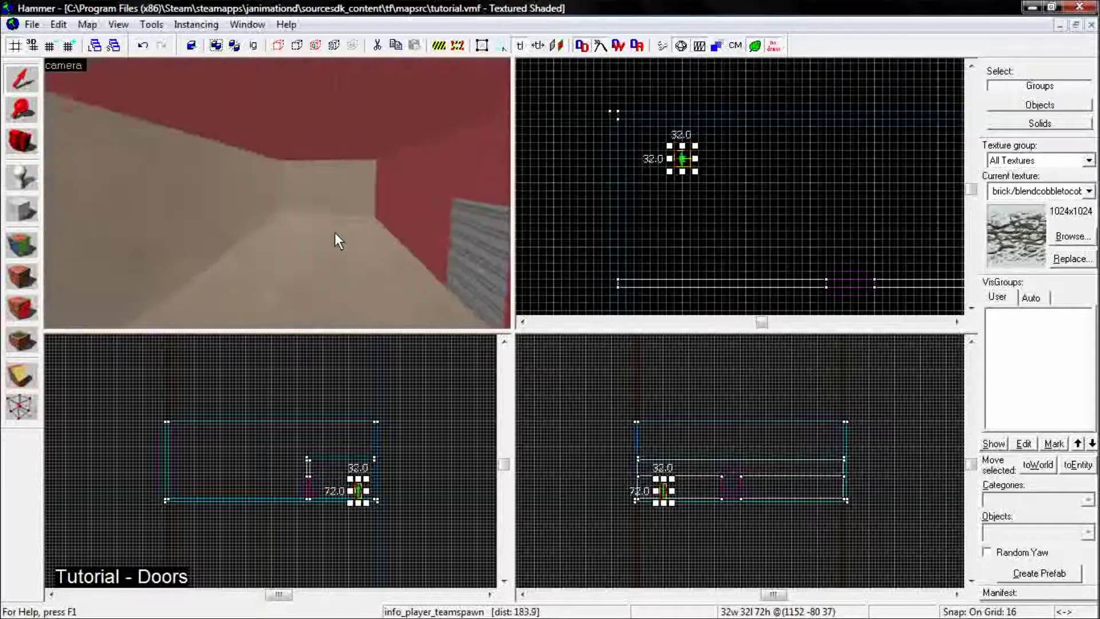
{"action": "key", "text": "Left"}
{"action": "key", "text": "w"}
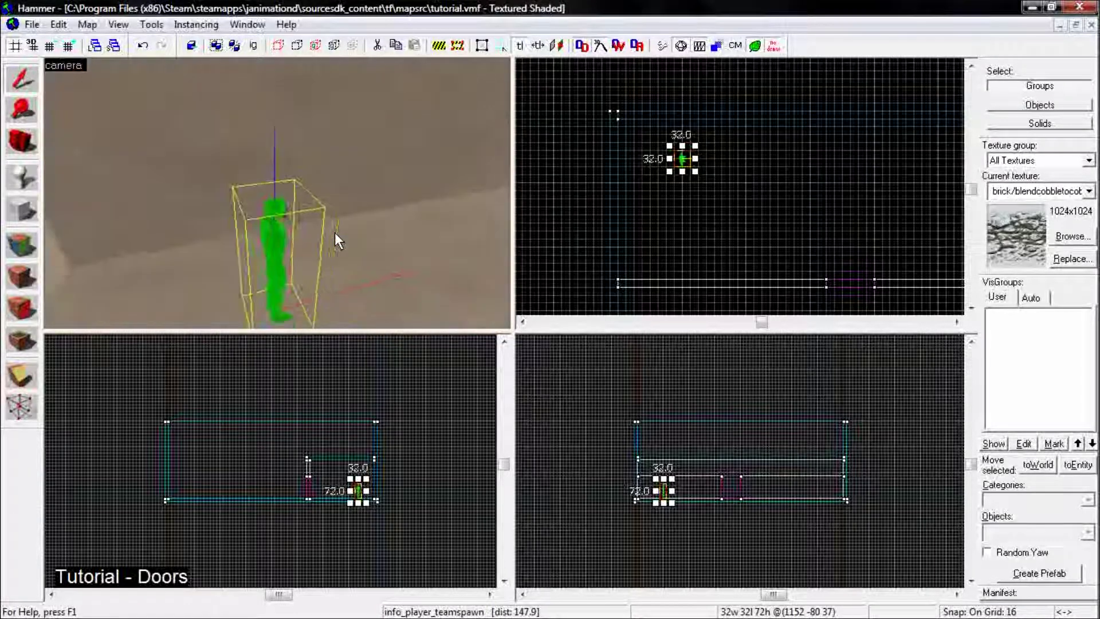
{"action": "key", "text": "a"}
{"action": "key", "text": "Up"}
{"action": "key", "text": "Down"}
{"action": "key", "text": "s"}
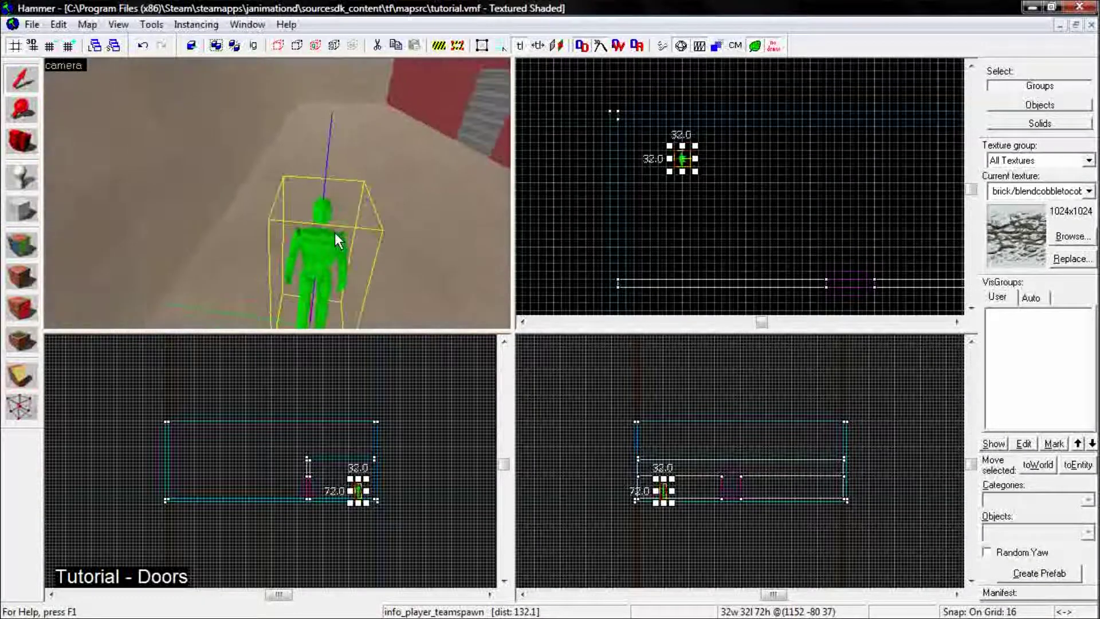
{"action": "key", "text": "Right"}
{"action": "key", "text": "Up"}
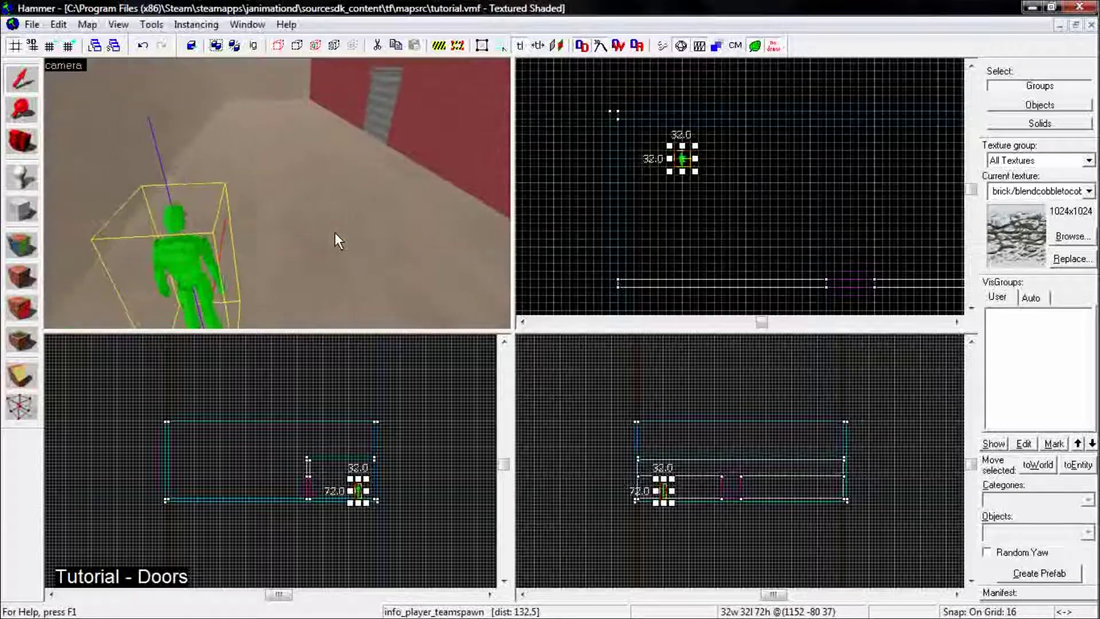
{"action": "key", "text": "s"}
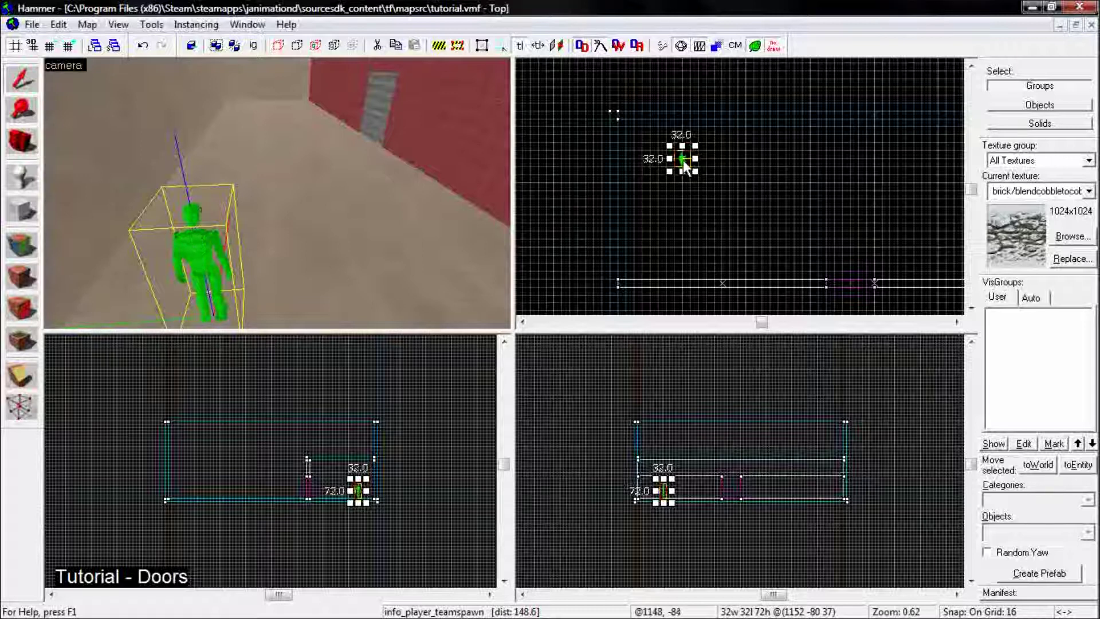
Step: Set the grid size to 32 and place a copy of the spawn point at about (1248, -96) in the top view
{"action": "mouse_move", "coordinate": [683, 159]}
{"action": "left_mouse_down"}
{"action": "mouse_move", "coordinate": [681, 180]}
{"action": "mouse_move", "coordinate": [683, 159]}
{"action": "left_mouse_up"}
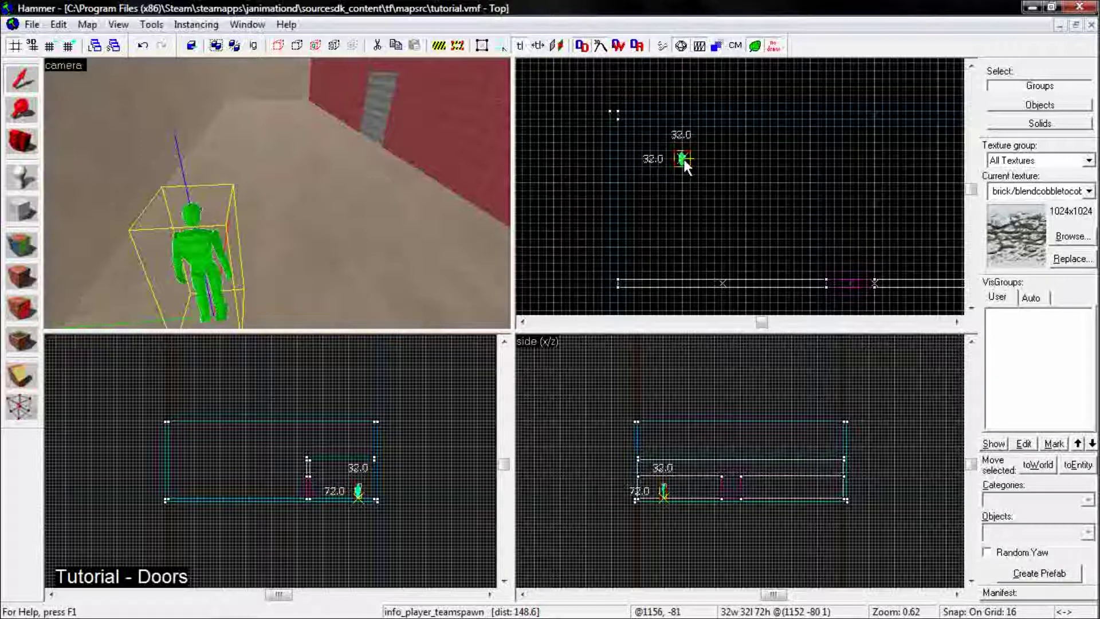
{"action": "left_click", "coordinate": [683, 159]}
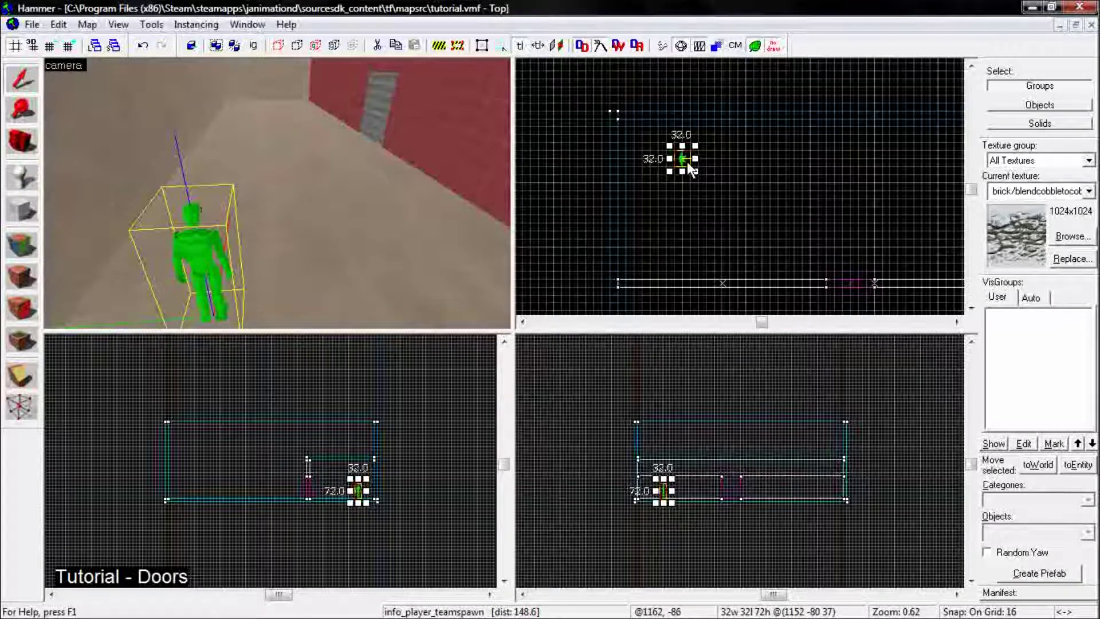
{"action": "mouse_move", "coordinate": [687, 161]}
{"action": "left_mouse_down", "text": "shift"}
{"action": "mouse_move", "coordinate": [749, 176]}
{"action": "mouse_move", "coordinate": [748, 185]}
{"action": "left_mouse_up", "text": "shift"}
{"action": "scroll", "coordinate": [748, 186], "scroll_direction": "up", "scroll_amount": 3}
{"action": "key", "text": "]"}
{"action": "scroll", "coordinate": [775, 223], "scroll_direction": "down", "scroll_amount": 2}
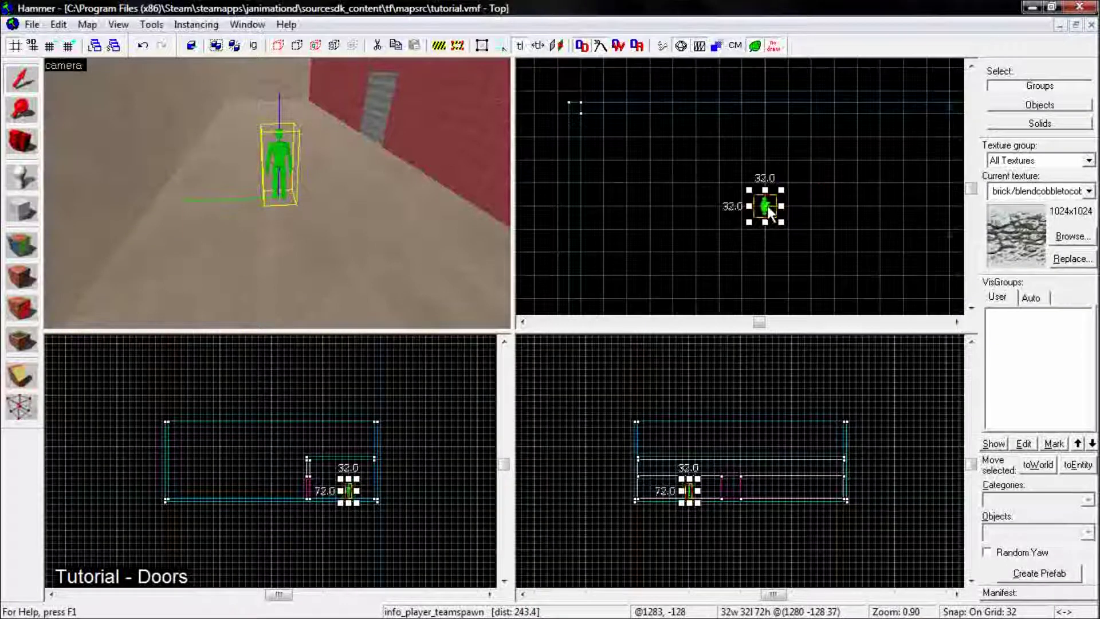
{"action": "left_click_drag", "start_coordinate": [767, 205], "coordinate": [744, 182]}
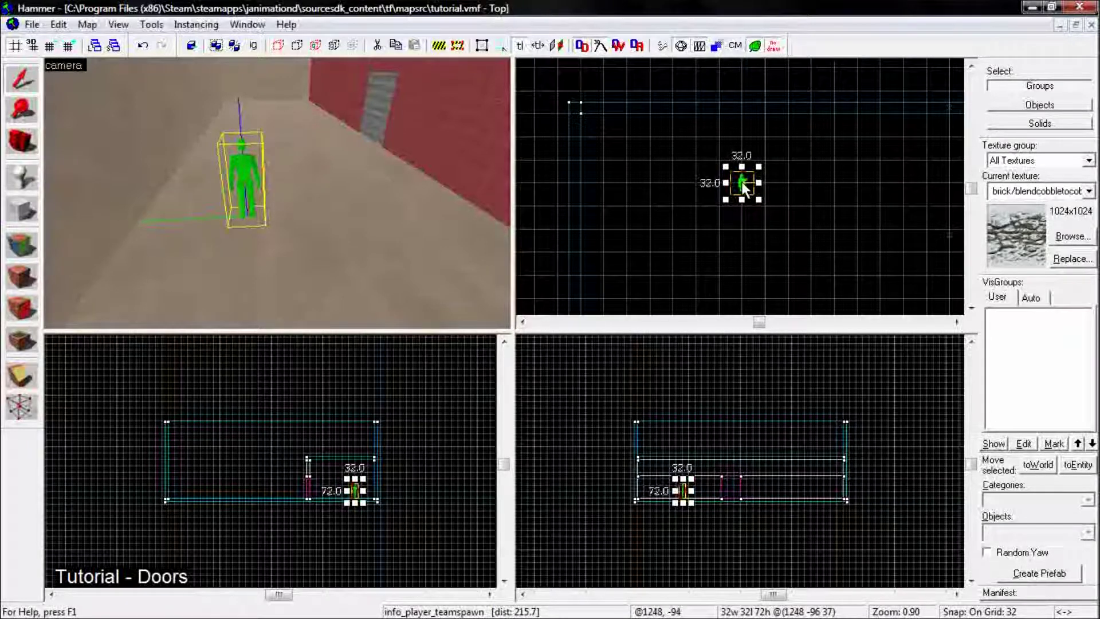
Step: Duplicate the spawn point into a four-by-four formation inside the room, spaced two grid squares apart
{"action": "left_click_drag", "start_coordinate": [744, 181], "coordinate": [739, 315], "text": "shift"}
{"action": "scroll", "coordinate": [748, 235], "scroll_direction": "down", "scroll_amount": 3}
{"action": "scroll", "coordinate": [785, 281], "scroll_direction": "up", "scroll_amount": 4}
{"action": "left_click_drag", "start_coordinate": [706, 249], "coordinate": [763, 194], "text": "shift"}
{"action": "left_click_drag", "start_coordinate": [759, 152], "coordinate": [596, 85], "text": "shift"}
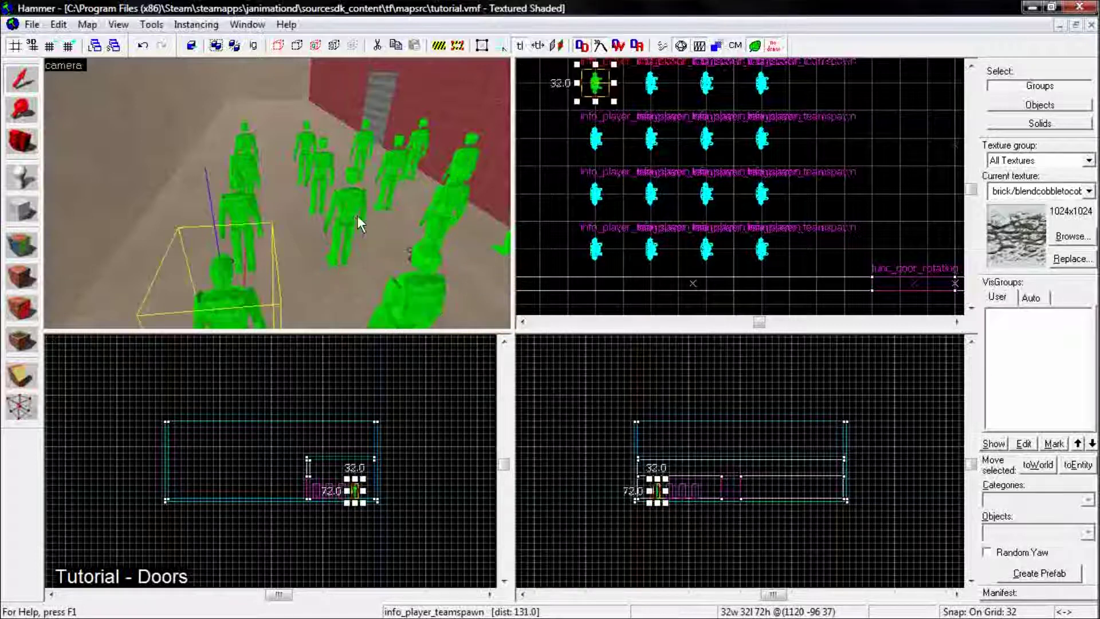
Step: Inspect the formation of spawn points from several angles in the camera view
{"action": "key", "text": "w"}
{"action": "key", "text": "Right"}
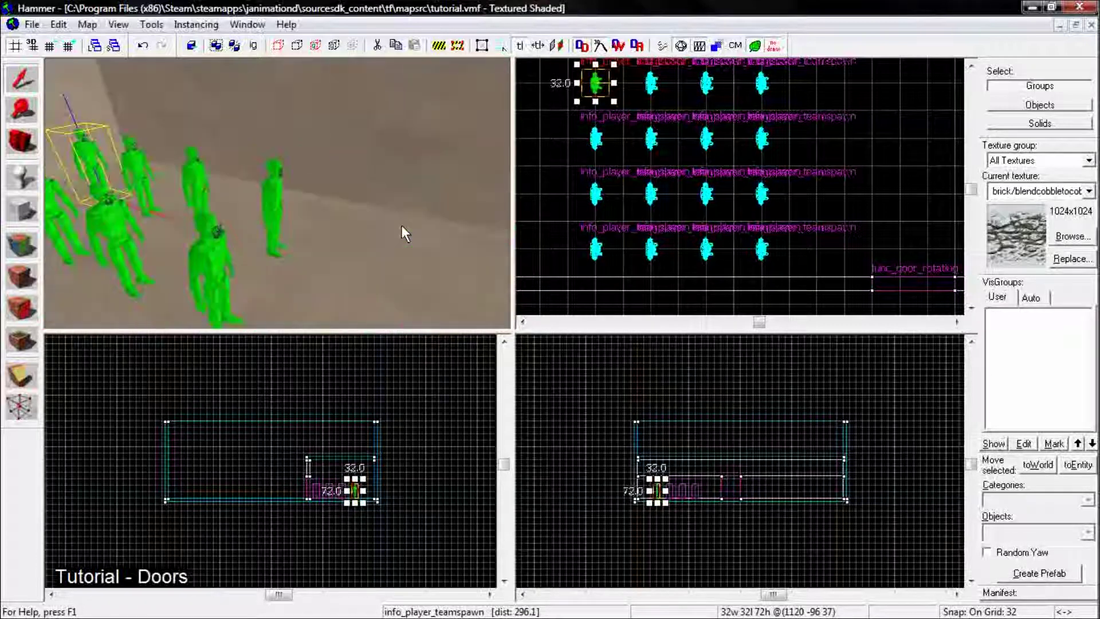
{"action": "key", "text": "Down"}
{"action": "key", "text": "w"}
{"action": "key", "text": "Right"}
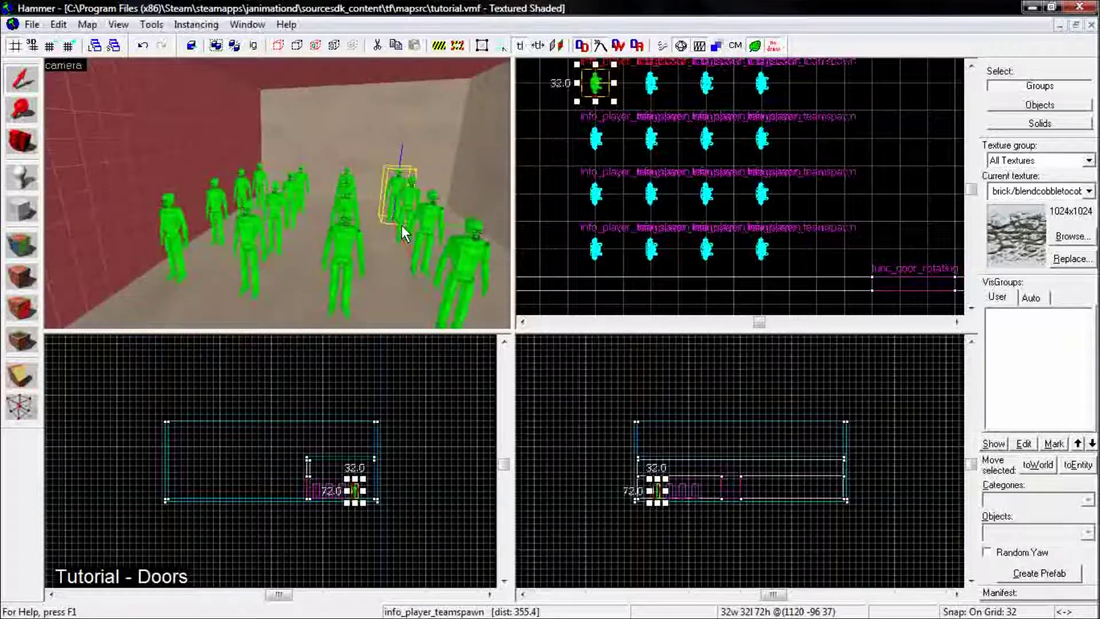
{"action": "key", "text": "Down"}
{"action": "key", "text": "w"}
{"action": "key", "text": "Left"}
{"action": "key", "text": "s"}
{"action": "key", "text": "Right"}
{"action": "key", "text": "Left"}
{"action": "key", "text": "s"}
{"action": "key", "text": "Up"}
{"action": "key", "text": "s"}
{"action": "key", "text": "Down"}
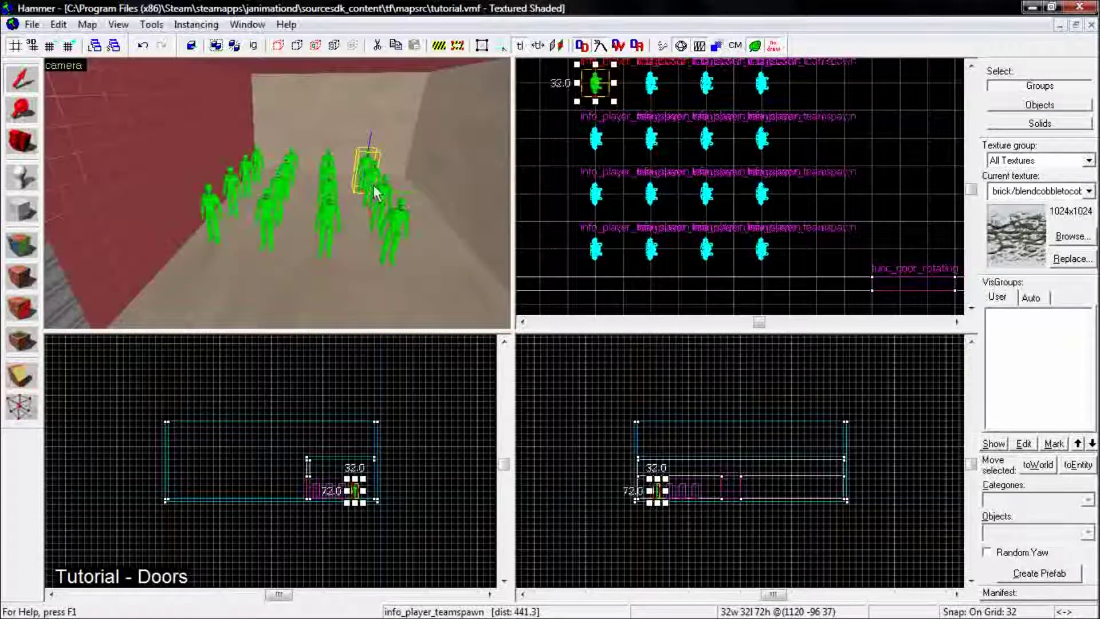
Step: Clear the selection of the spawn point at the formation's corner
{"action": "key", "text": "w"}
{"action": "key", "text": "s"}
{"action": "key", "text": "Right"}
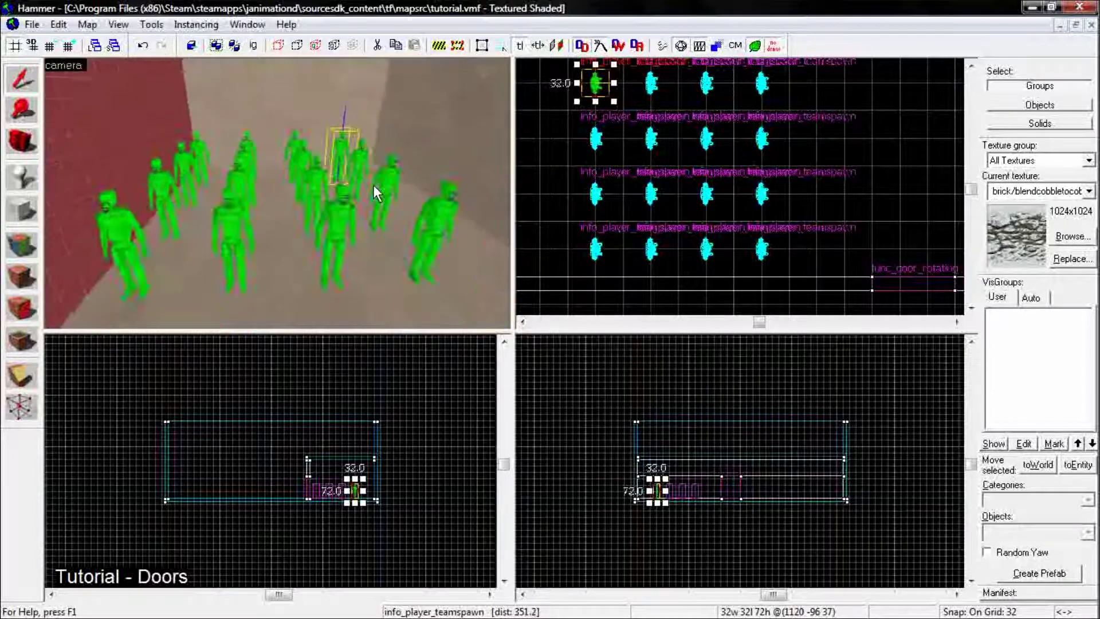
{"action": "key", "text": "Escape"}
{"action": "key", "text": "w"}
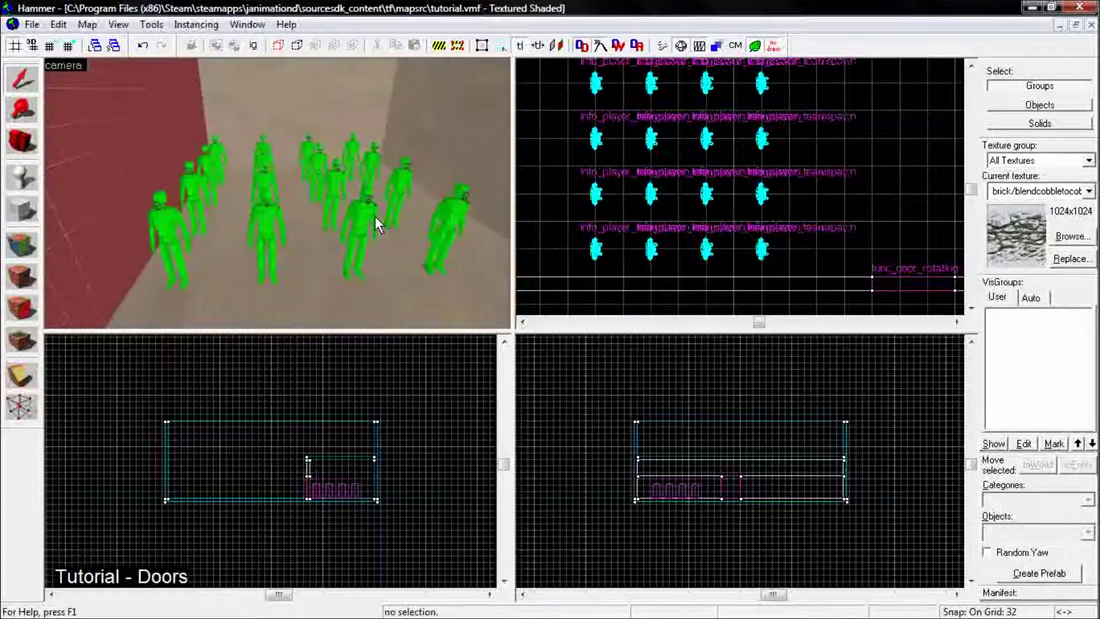
Step: Examine the spawn point formation's placement relative to the door and the room's walls in the camera view
{"action": "key", "text": "Left"}
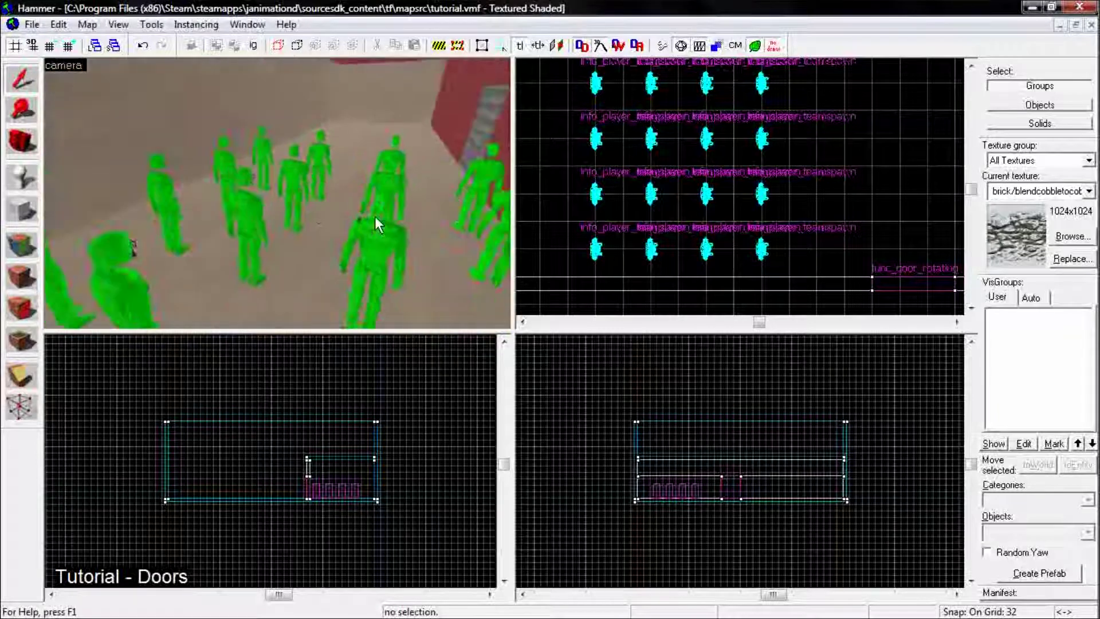
{"action": "key", "text": "s"}
{"action": "key", "text": "Left"}
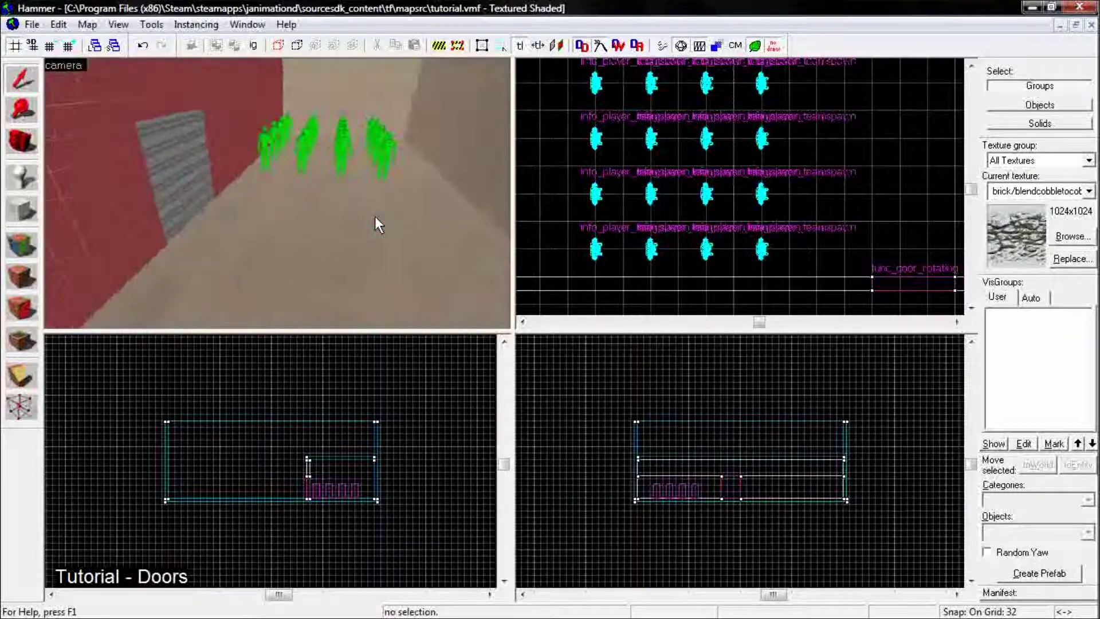
{"action": "key", "text": "w"}
{"action": "key", "text": "w"}
{"action": "key", "text": "Down"}
{"action": "key", "text": "s"}
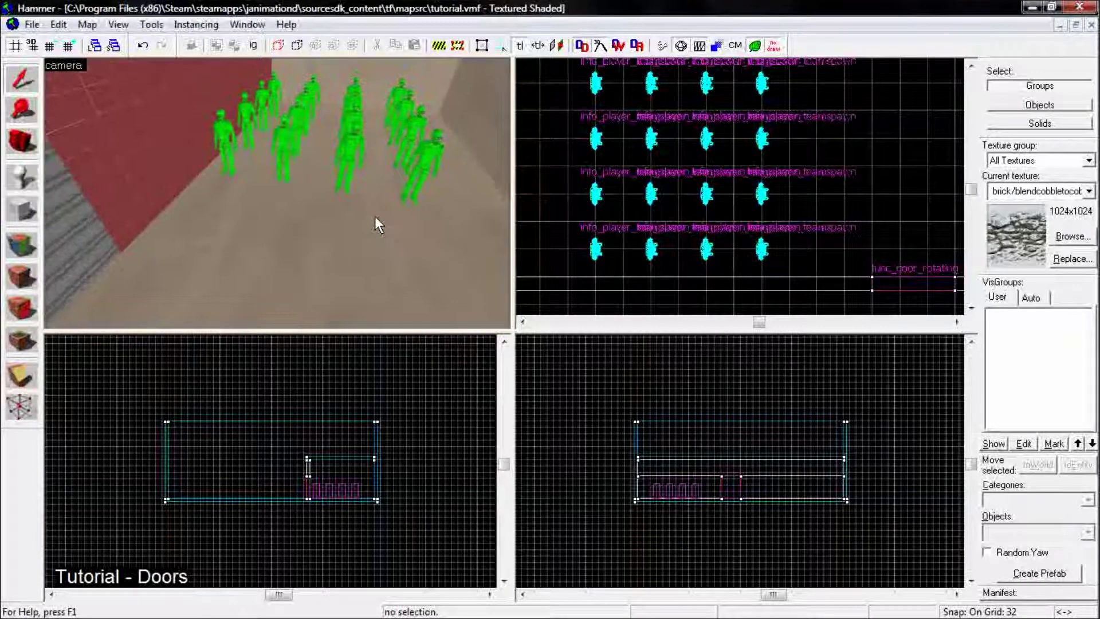
Step: Outline a new block 1024 by 320 units in the top view, covering the spawn room's whole floor area
{"action": "left_click", "coordinate": [27, 203]}
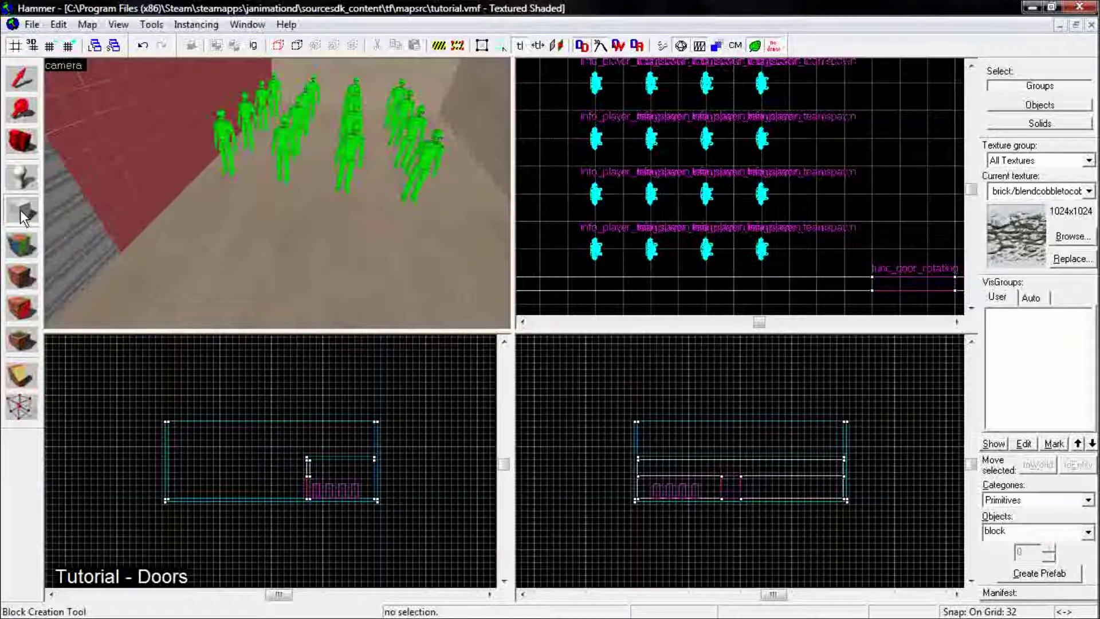
{"action": "scroll", "coordinate": [735, 191], "scroll_direction": "down", "scroll_amount": 4}
{"action": "scroll", "coordinate": [707, 208], "scroll_direction": "up", "scroll_amount": 6}
{"action": "scroll", "coordinate": [631, 231], "scroll_direction": "up", "scroll_amount": 3}
{"action": "left_click_drag", "start_coordinate": [618, 227], "coordinate": [847, 162]}
{"action": "scroll", "coordinate": [572, 258], "scroll_direction": "down", "scroll_amount": 2}
{"action": "scroll", "coordinate": [530, 260], "scroll_direction": "down", "scroll_amount": 8}
{"action": "scroll", "coordinate": [844, 162], "scroll_direction": "up", "scroll_amount": 3}
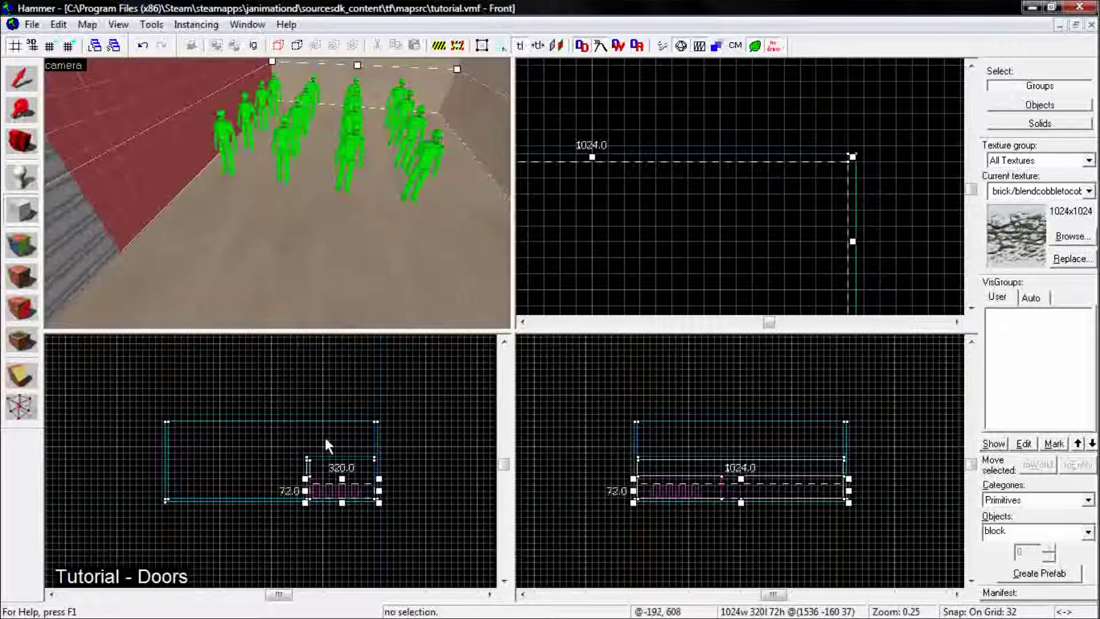
Step: Extend the block outline upward in the front view to a height of 192 units, reaching the room's ceiling
{"action": "scroll", "coordinate": [348, 491], "scroll_direction": "up", "scroll_amount": 10}
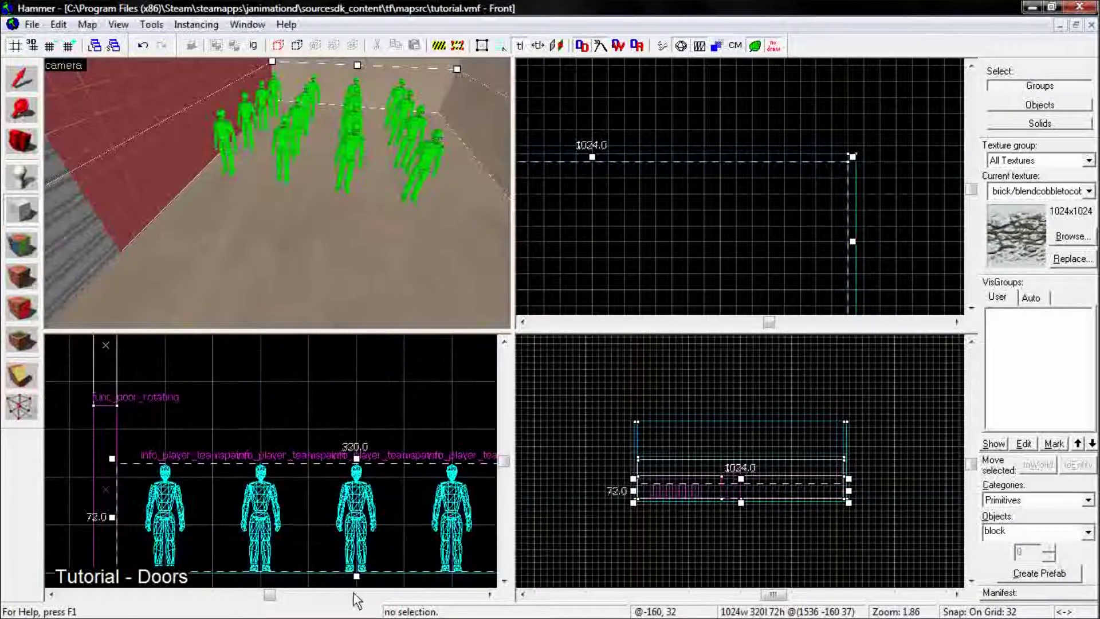
{"action": "left_click_drag", "start_coordinate": [356, 579], "coordinate": [357, 583]}
{"action": "left_click_drag", "start_coordinate": [356, 459], "coordinate": [370, 294]}
{"action": "scroll", "coordinate": [303, 508], "scroll_direction": "down", "scroll_amount": 1}
{"action": "scroll", "coordinate": [304, 514], "scroll_direction": "down", "scroll_amount": 2}
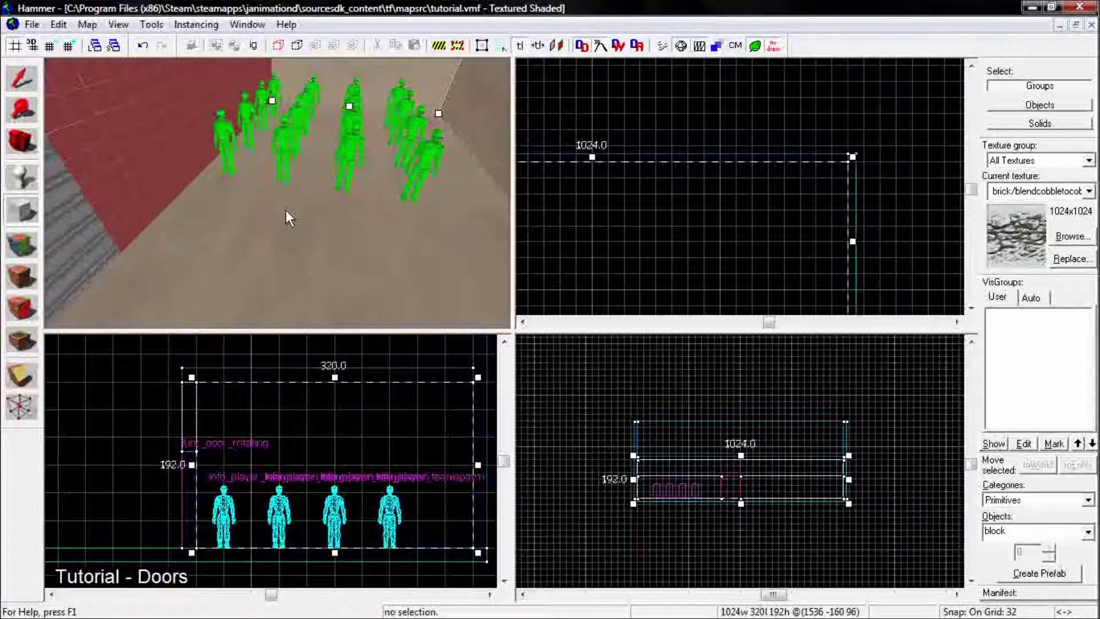
Step: Create the solid from the block outline filling the spawn room and show it with the Selection Tool
{"action": "key", "text": "Up"}
{"action": "key", "text": "a"}
{"action": "key", "text": "s"}
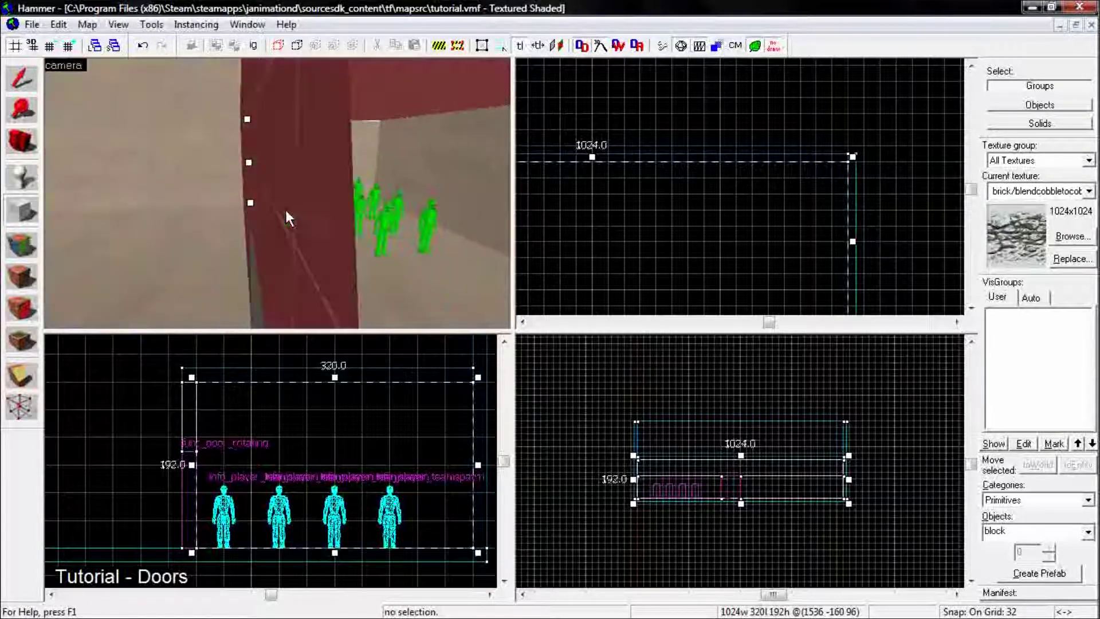
{"action": "key", "text": "d"}
{"action": "key", "text": "Right"}
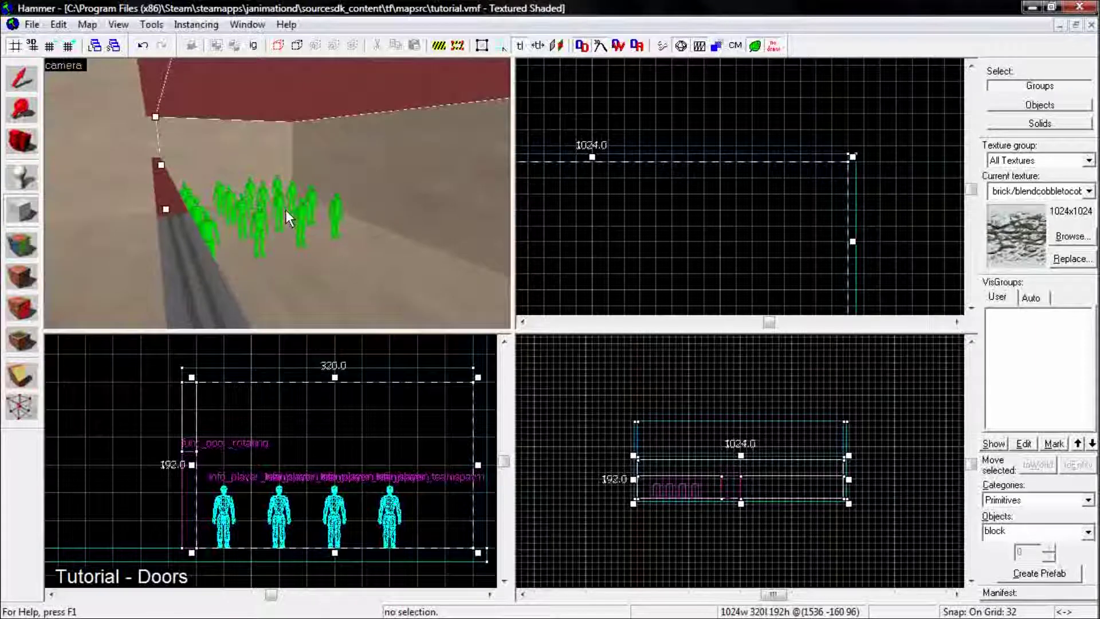
{"action": "key", "text": "Return"}
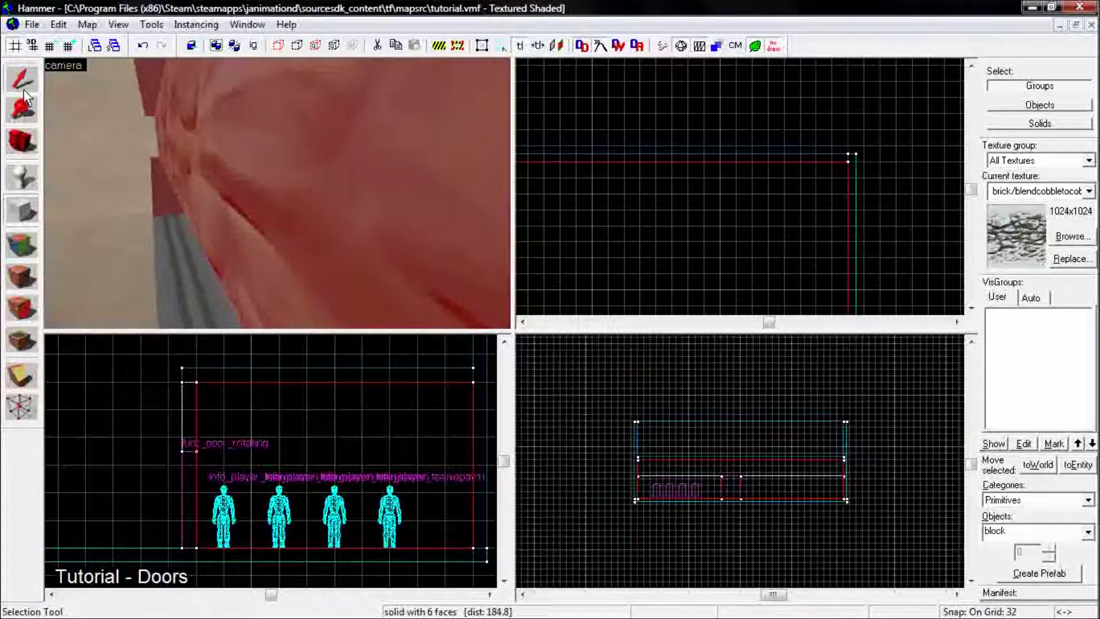
{"action": "left_click", "coordinate": [23, 89]}
{"action": "key", "text": "w"}
{"action": "key", "text": "d"}
{"action": "key", "text": "a"}
{"action": "key", "text": "s"}
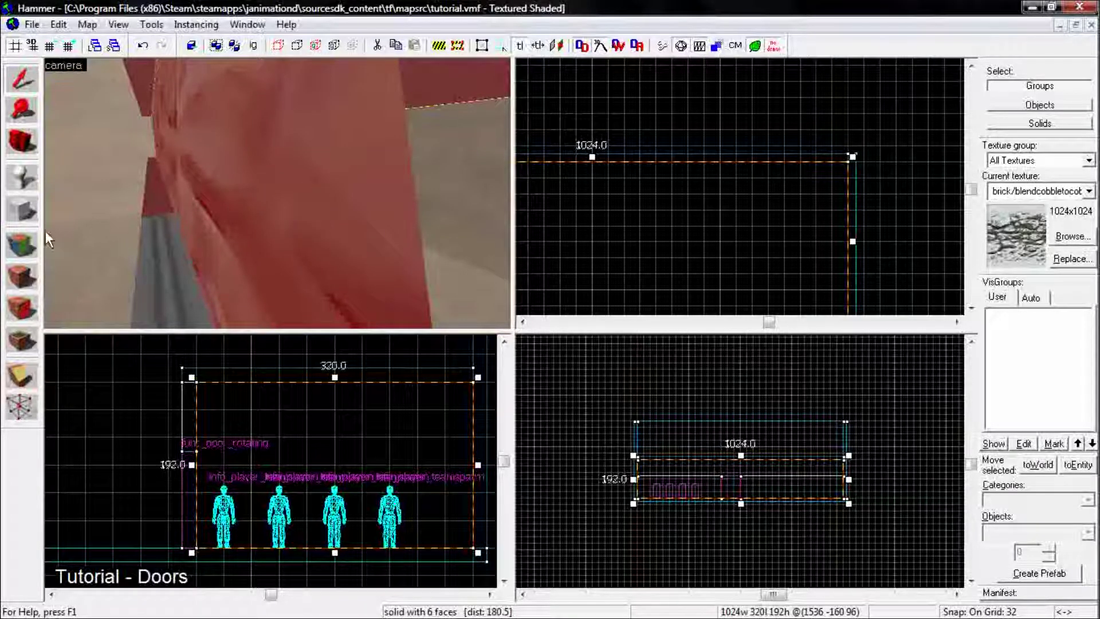
Step: Apply the tools/toolstrigger texture to all six faces of the block filling the spawn room
{"action": "left_click", "coordinate": [15, 245]}
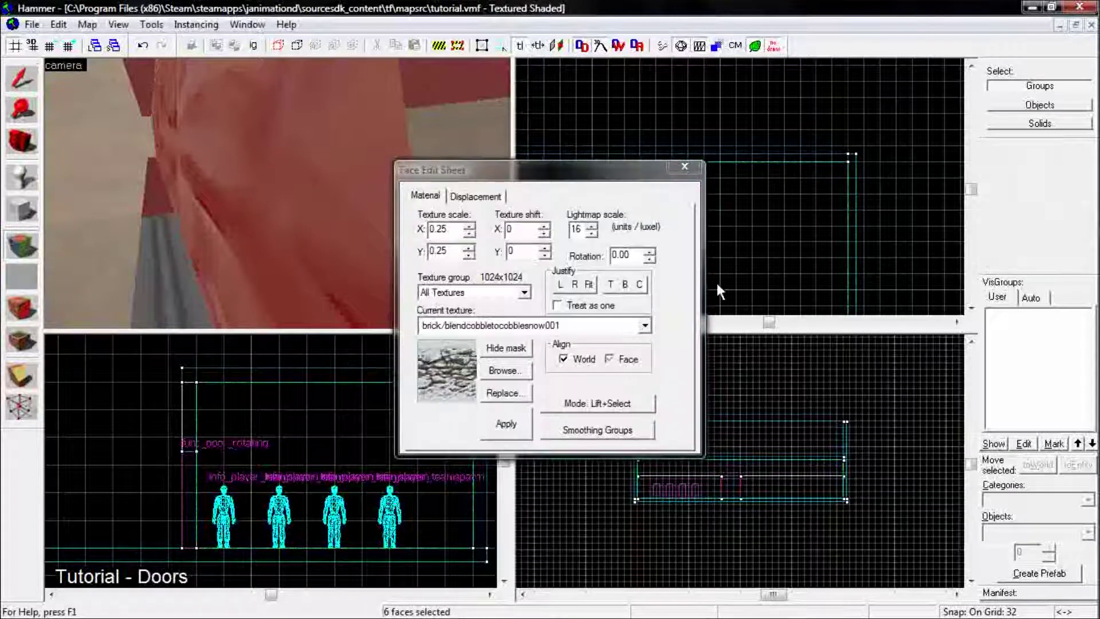
{"action": "left_click", "coordinate": [645, 326]}
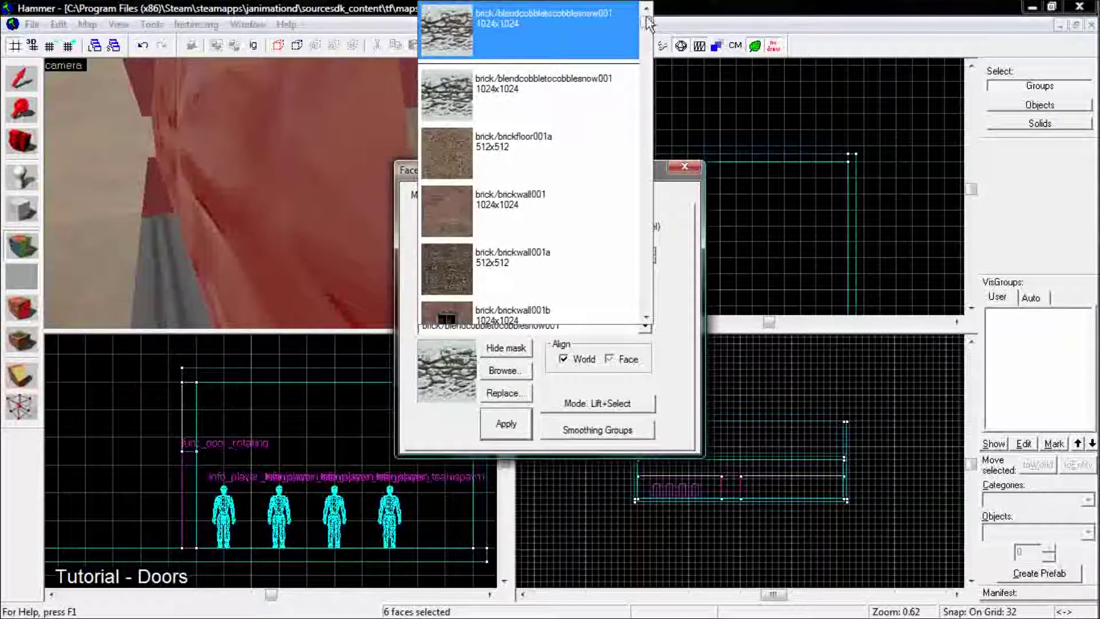
{"action": "left_click_drag", "start_coordinate": [649, 28], "coordinate": [648, 286]}
{"action": "scroll", "coordinate": [550, 156], "scroll_direction": "up", "scroll_amount": 2}
{"action": "scroll", "coordinate": [548, 154], "scroll_direction": "down", "scroll_amount": 2}
{"action": "scroll", "coordinate": [541, 153], "scroll_direction": "down", "scroll_amount": 2}
{"action": "scroll", "coordinate": [538, 167], "scroll_direction": "down", "scroll_amount": 3}
{"action": "scroll", "coordinate": [539, 167], "scroll_direction": "up", "scroll_amount": 1}
{"action": "scroll", "coordinate": [530, 181], "scroll_direction": "down", "scroll_amount": 5}
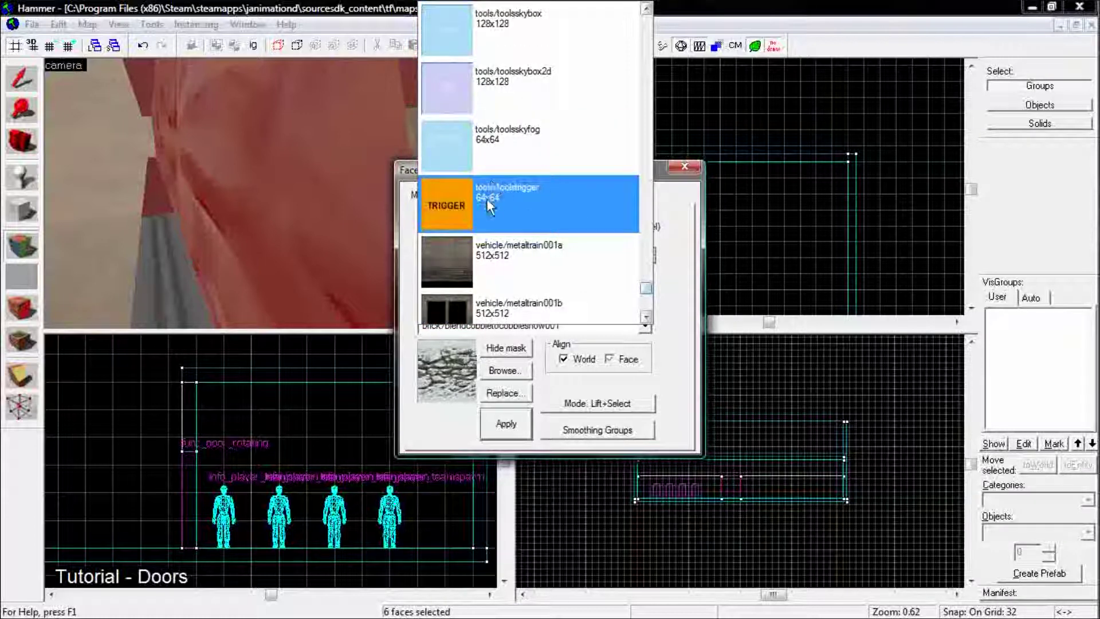
{"action": "left_click", "coordinate": [562, 215]}
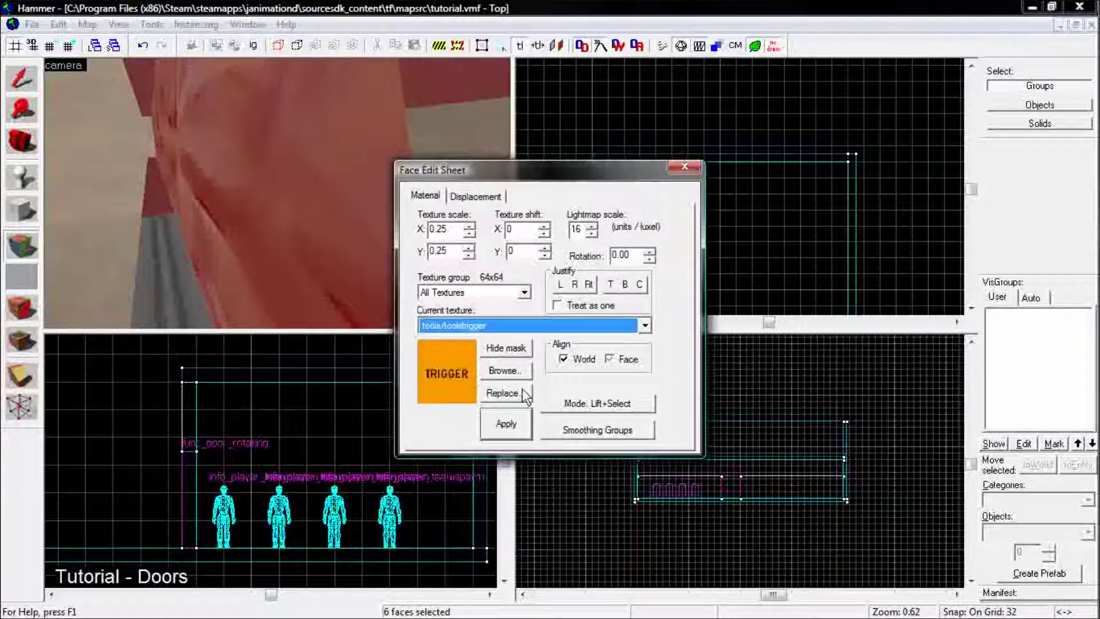
{"action": "left_click", "coordinate": [504, 421]}
{"action": "left_click", "coordinate": [672, 168]}
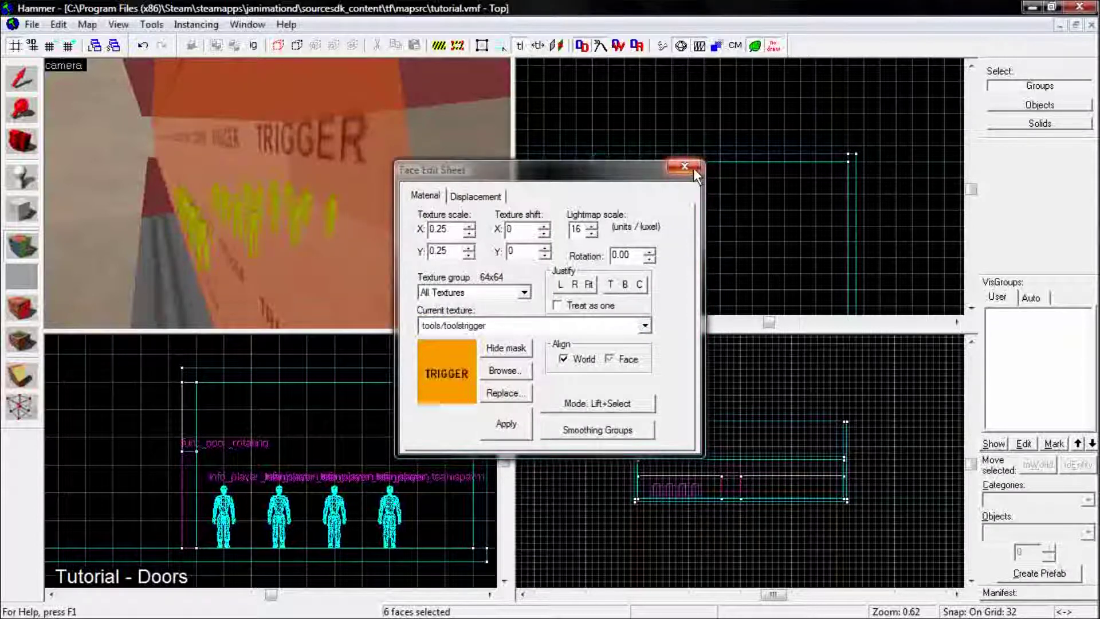
{"action": "left_click", "coordinate": [685, 167]}
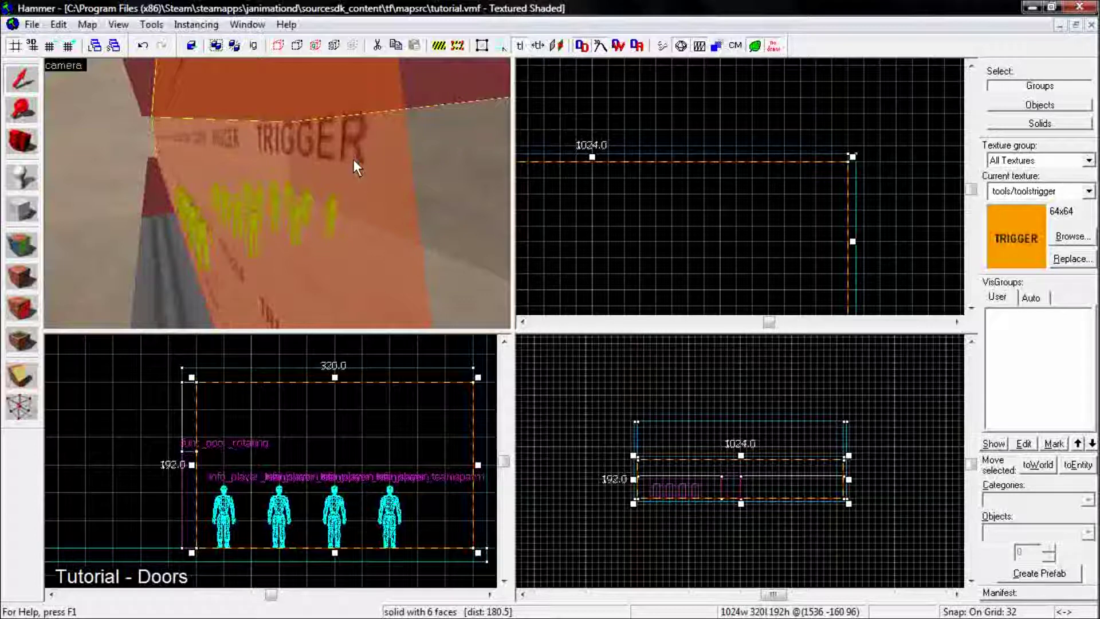
Step: Tie the trigger block to an entity and set its class to func_respawnroom
{"action": "key", "text": "ctrl+t"}
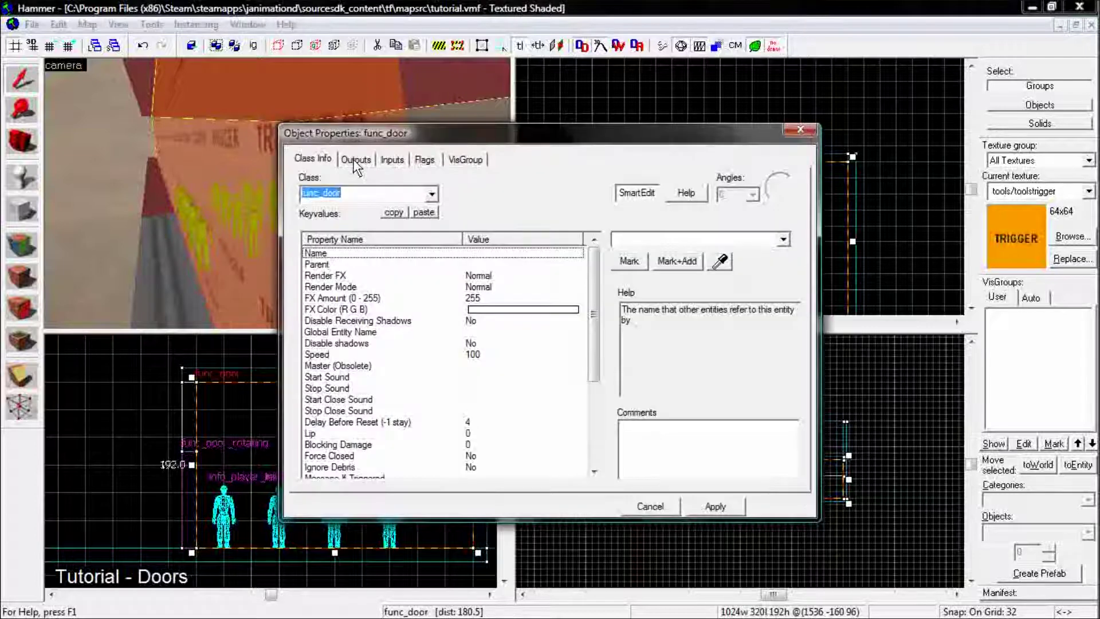
{"action": "left_click", "coordinate": [354, 195]}
{"action": "type", "text": "resp"}
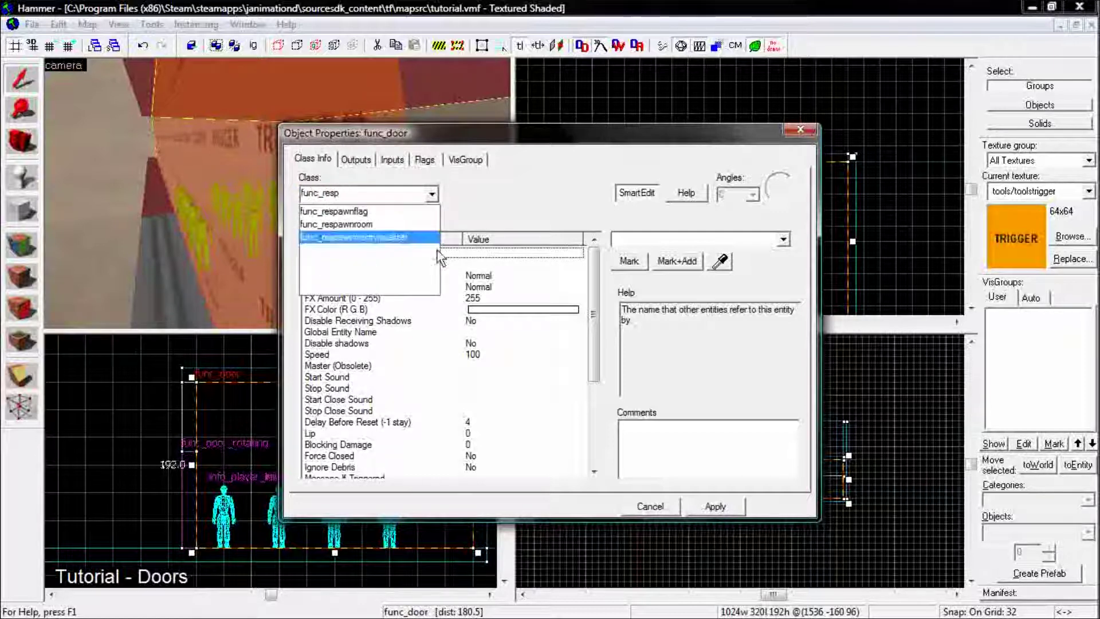
{"action": "left_click", "coordinate": [383, 225]}
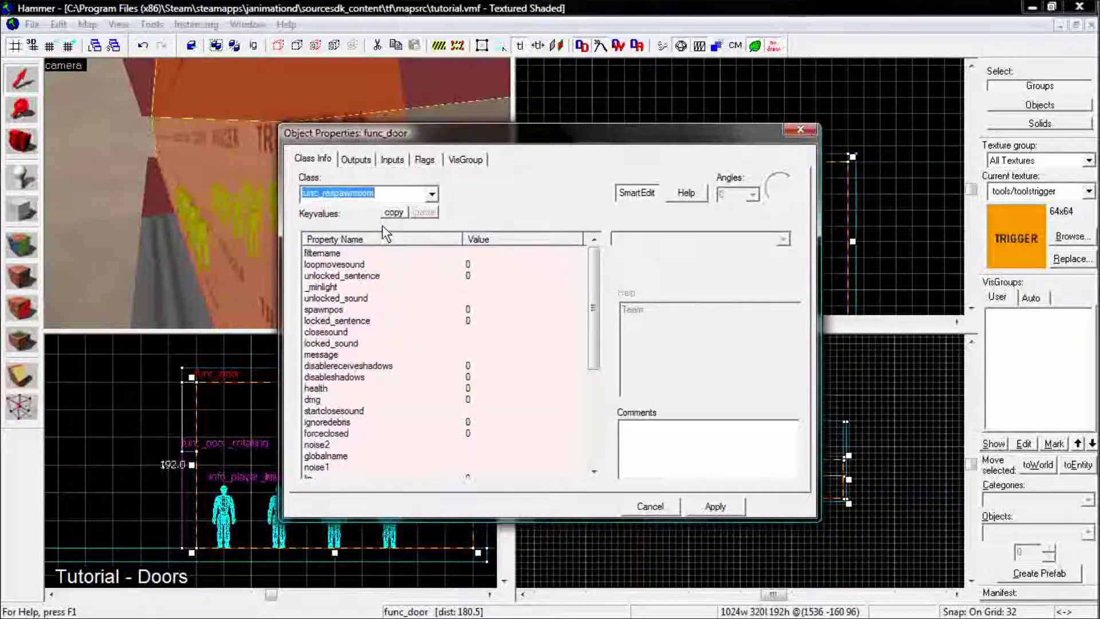
{"action": "left_click", "coordinate": [730, 508]}
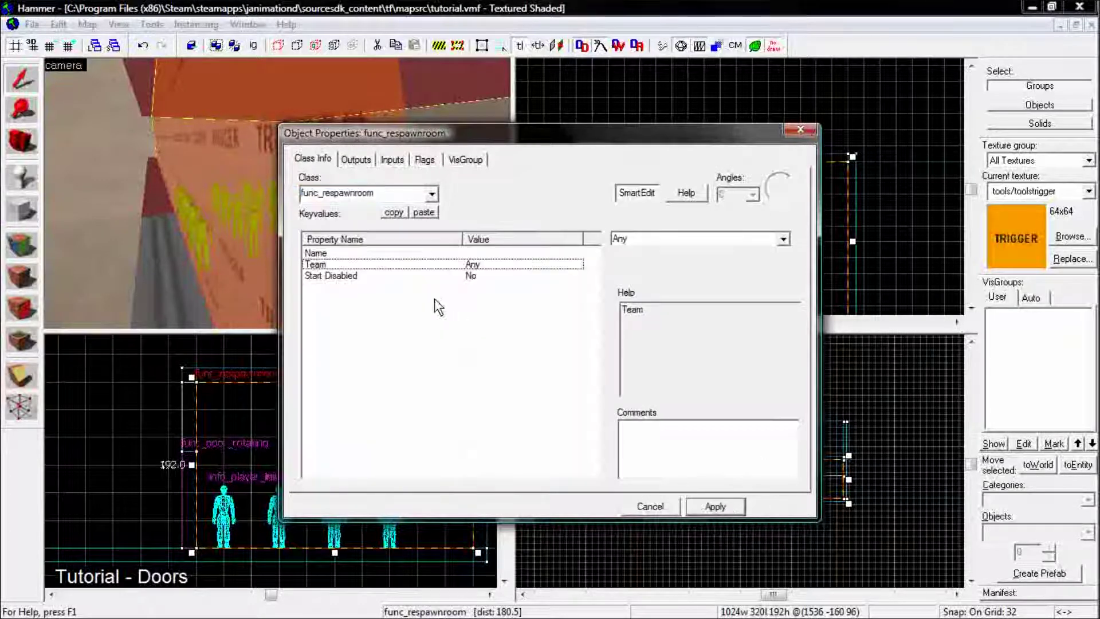
Step: Name the func_respawnroom entity red_respawn_room
{"action": "left_click", "coordinate": [478, 252]}
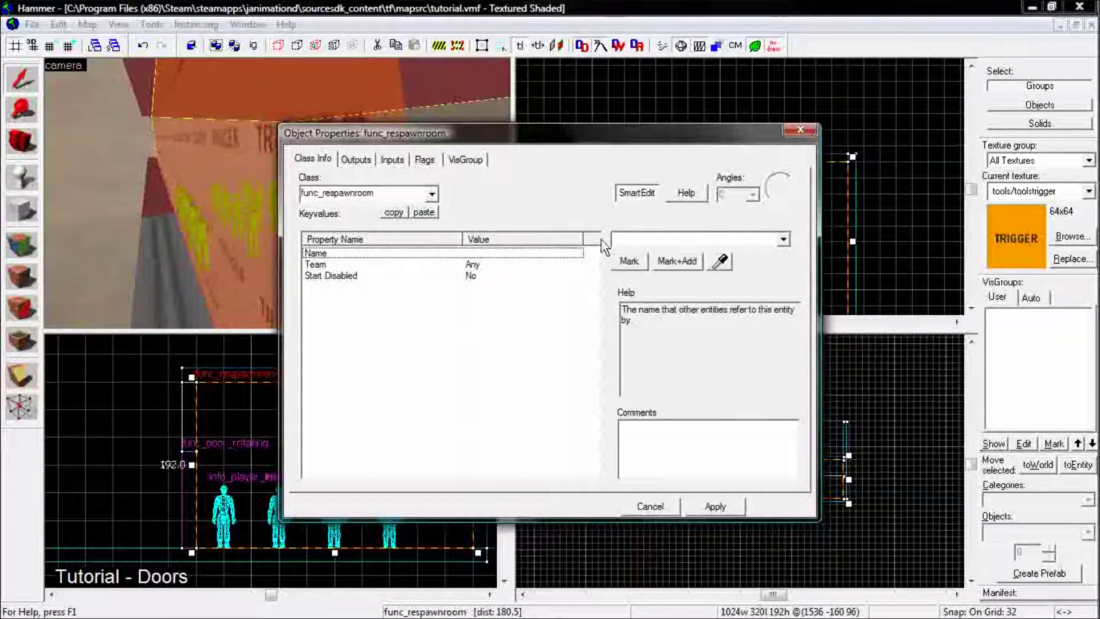
{"action": "type", "text": "red"}
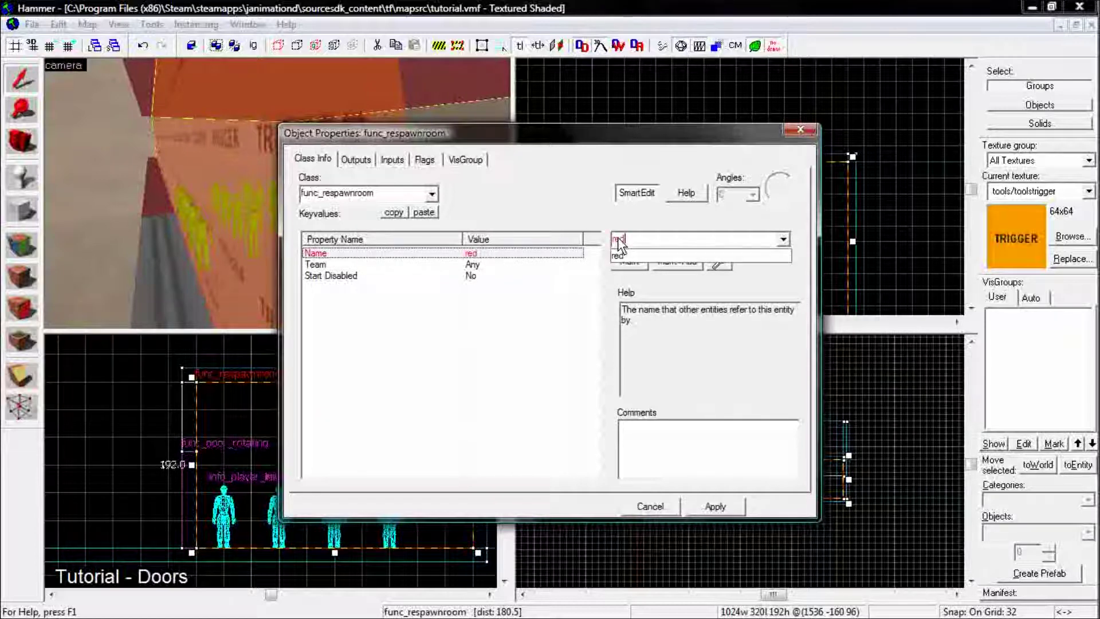
{"action": "type", "text": "_respawn_room"}
{"action": "left_click", "coordinate": [723, 506]}
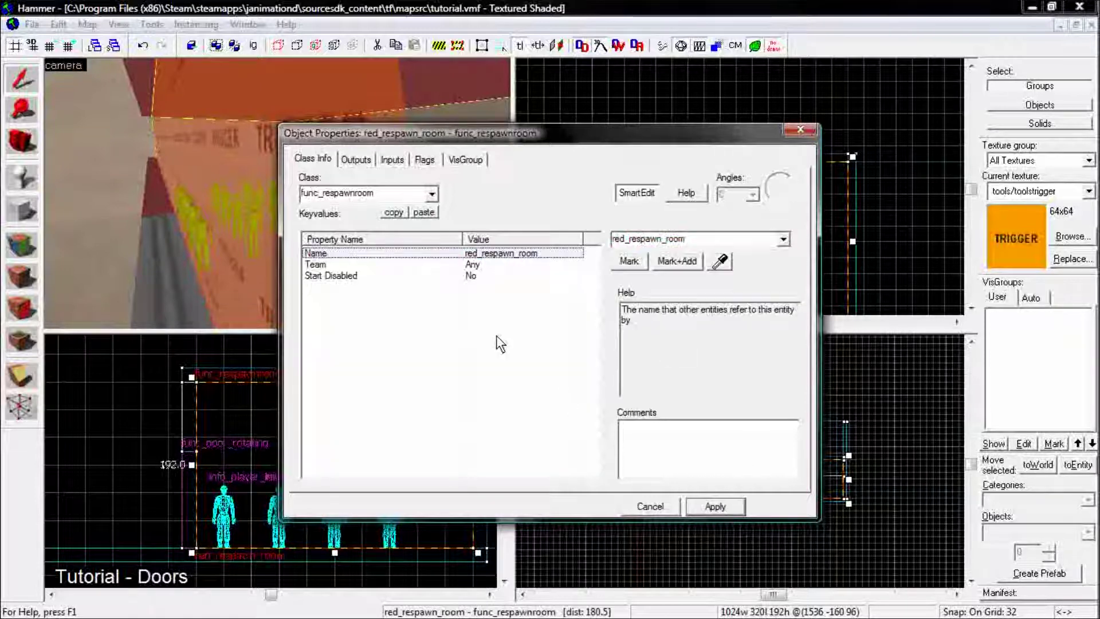
Step: Set the respawn room entity's team to Red and close its properties
{"action": "left_click", "coordinate": [484, 266]}
{"action": "left_click", "coordinate": [783, 239]}
{"action": "left_click", "coordinate": [649, 264]}
{"action": "left_click", "coordinate": [714, 507]}
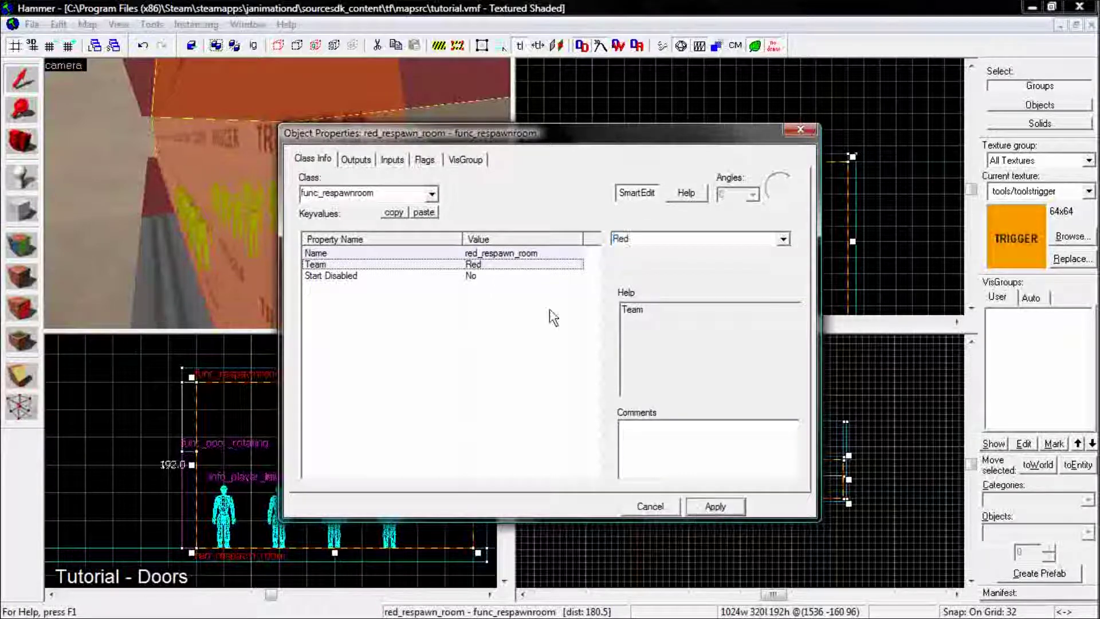
{"action": "left_click", "coordinate": [653, 507]}
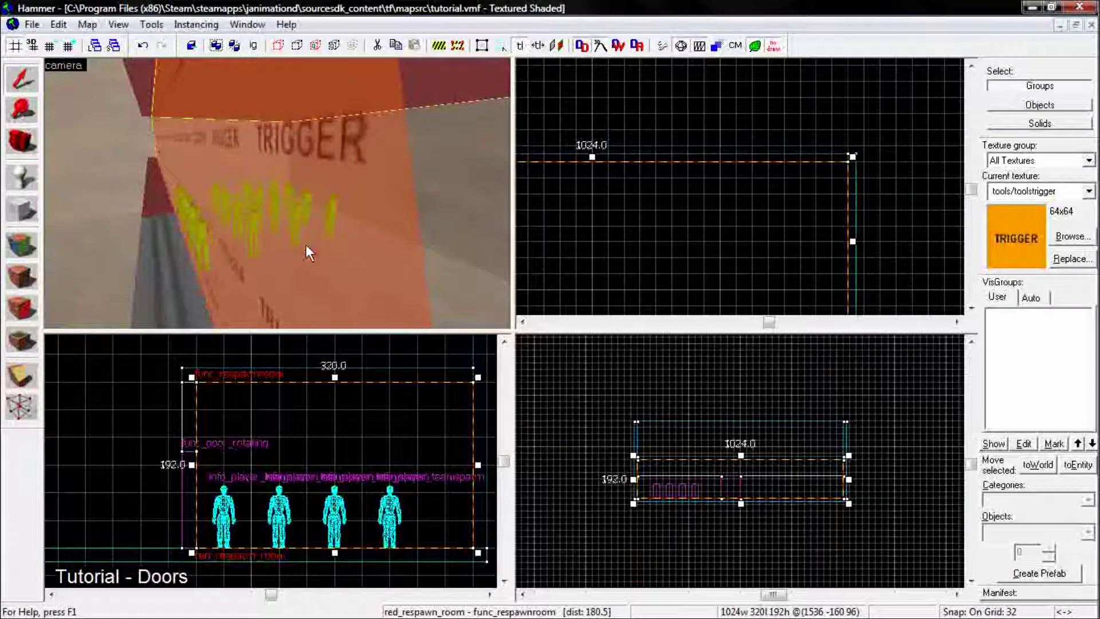
Step: Inspect the respawn room volume around the spawn points from inside the room in the camera view
{"action": "key", "text": "w"}
{"action": "key", "text": "Left"}
{"action": "key", "text": "Left"}
{"action": "key", "text": "w"}
{"action": "key", "text": "w"}
{"action": "key", "text": "Up"}
{"action": "key", "text": "Down"}
{"action": "key", "text": "w"}
{"action": "key", "text": "Up"}
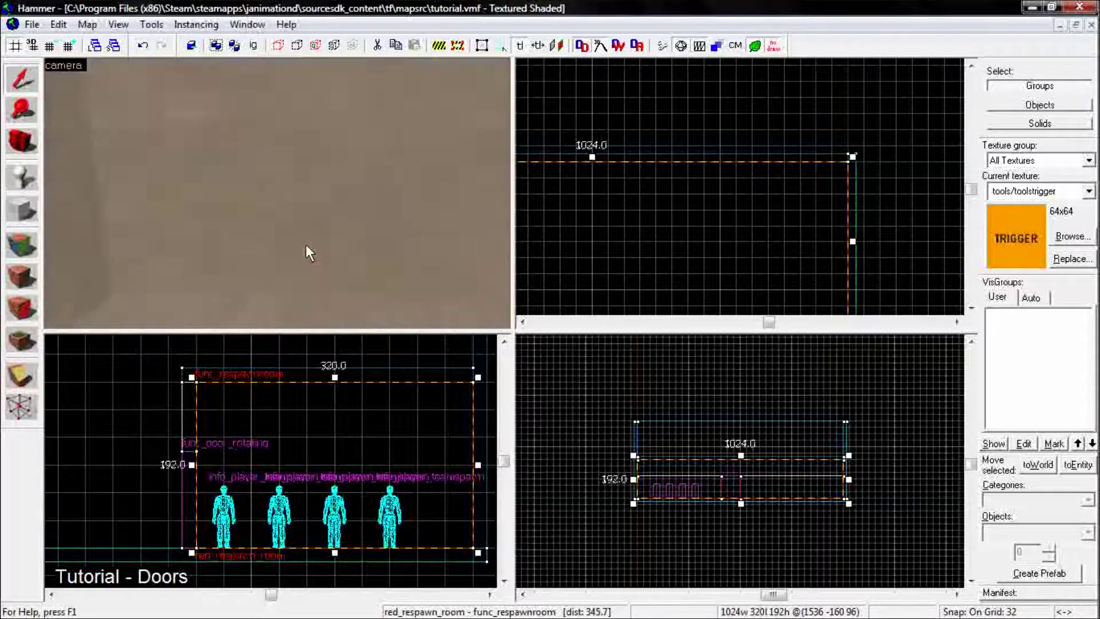
{"action": "key", "text": "Left"}
{"action": "key", "text": "Down"}
{"action": "key", "text": "w"}
{"action": "key", "text": "s"}
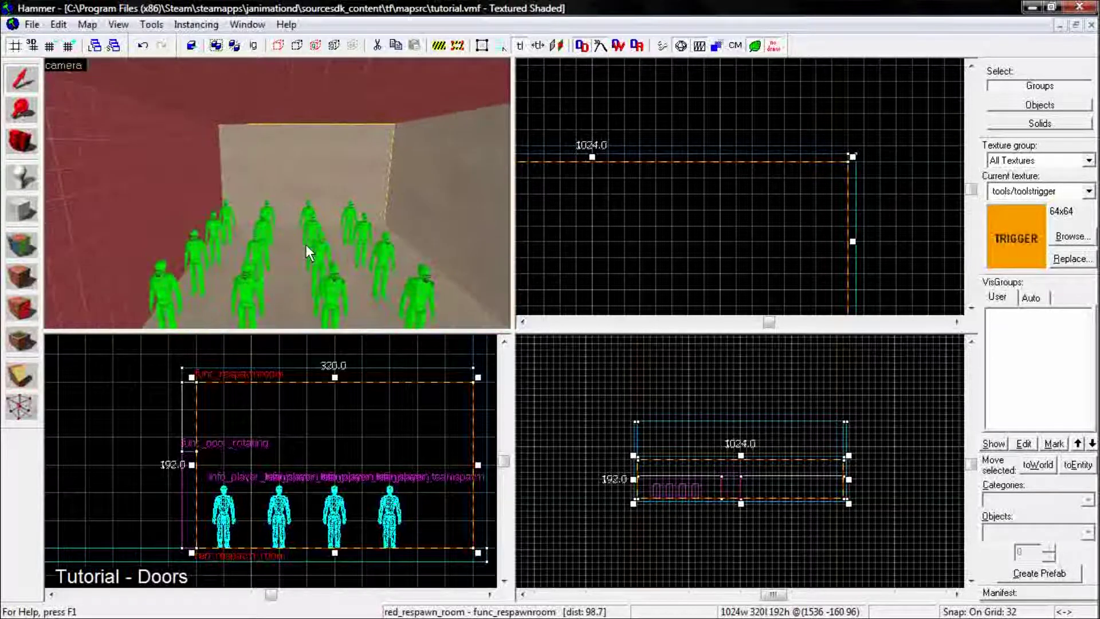
{"action": "key", "text": "s"}
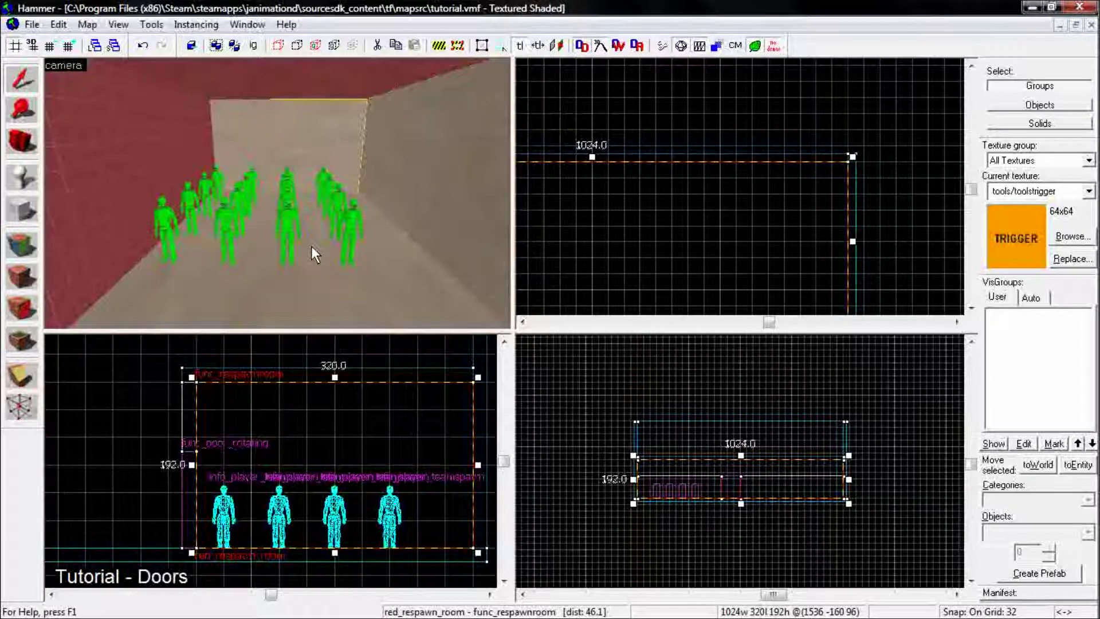
Step: Inspect the spawn points and the metal door in the red wall from inside the room in the camera view
{"action": "key", "text": "a"}
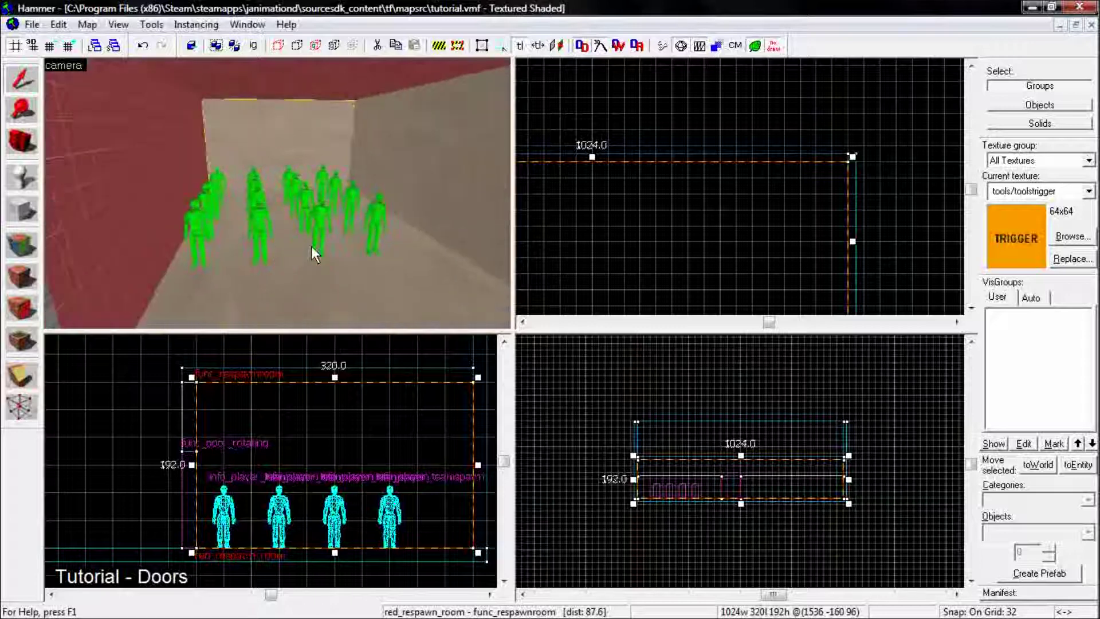
{"action": "key", "text": "Left"}
{"action": "key", "text": "Left"}
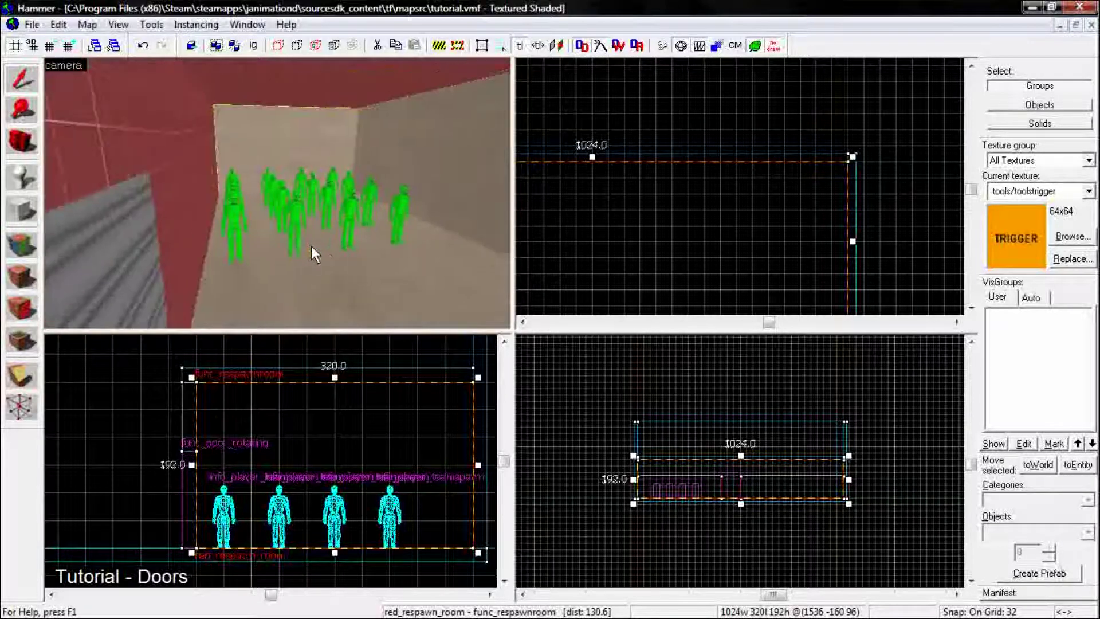
{"action": "key", "text": "w"}
{"action": "key", "text": "s"}
{"action": "key", "text": "Right"}
{"action": "key", "text": "Left"}
{"action": "key", "text": "w"}
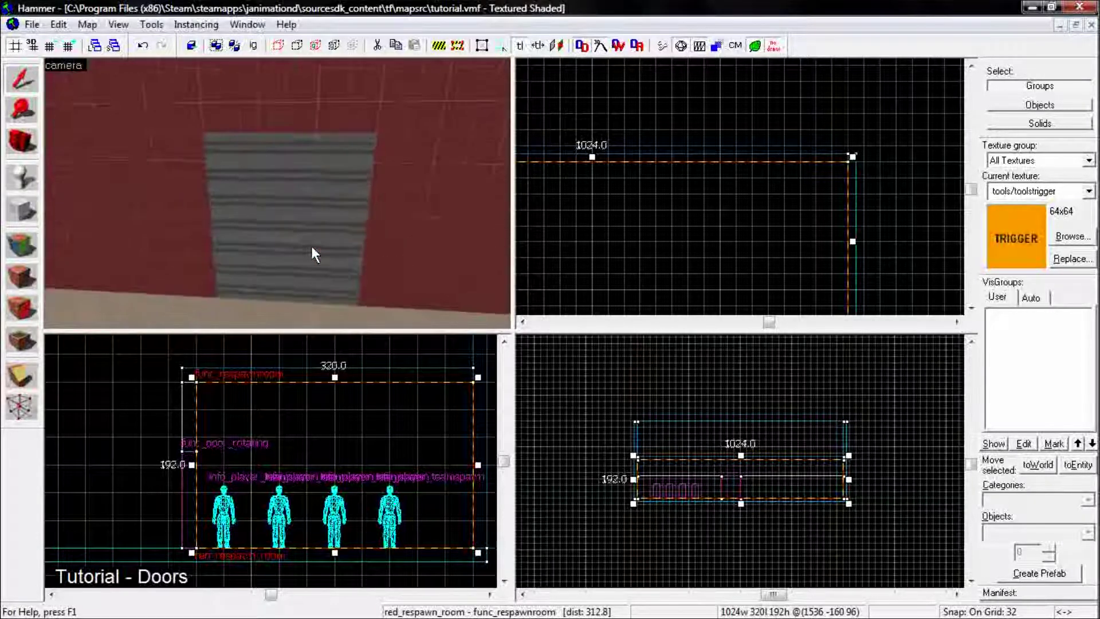
{"action": "key", "text": "Down"}
Step: With a 4-unit grid snap, thin the rotating door to 12 units by trimming its outer side, keeping the inner side flush with the wall
{"action": "left_click", "coordinate": [301, 208]}
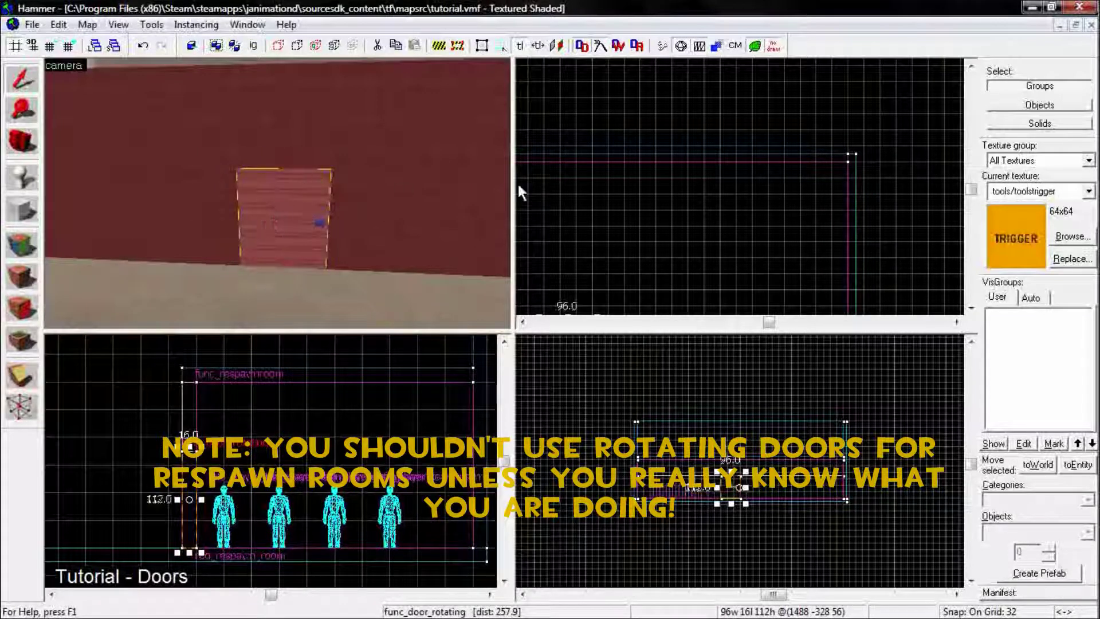
{"action": "scroll", "coordinate": [696, 131], "scroll_direction": "down", "scroll_amount": 5}
{"action": "scroll", "coordinate": [624, 226], "scroll_direction": "up", "scroll_amount": 8}
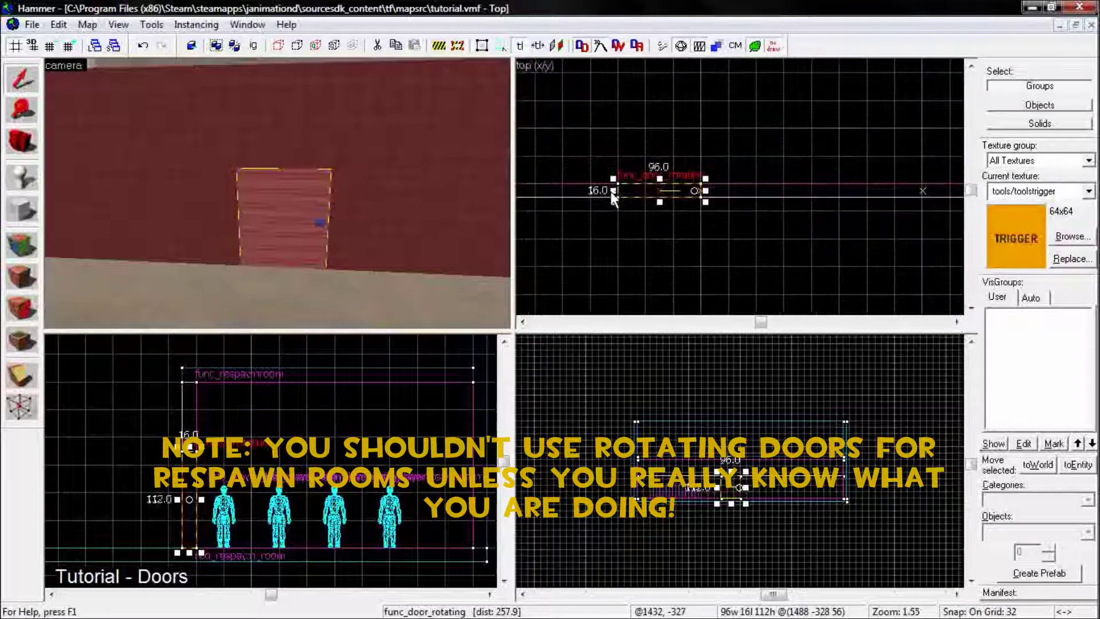
{"action": "scroll", "coordinate": [613, 198], "scroll_direction": "up", "scroll_amount": 5}
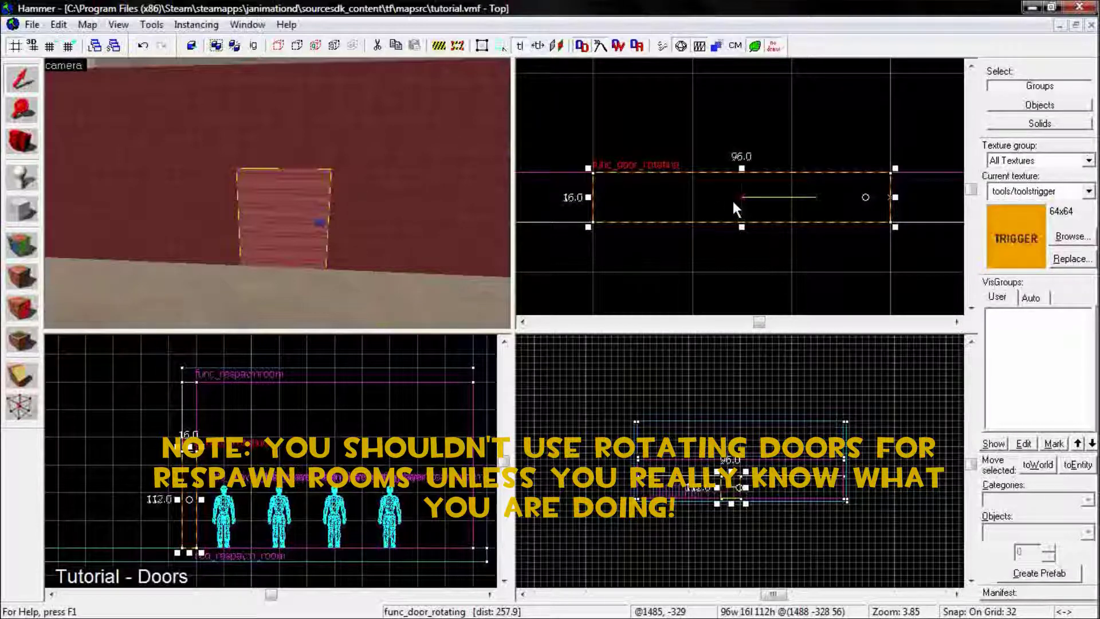
{"action": "key", "text": "bracketleft"}
{"action": "key", "text": "bracketleft"}
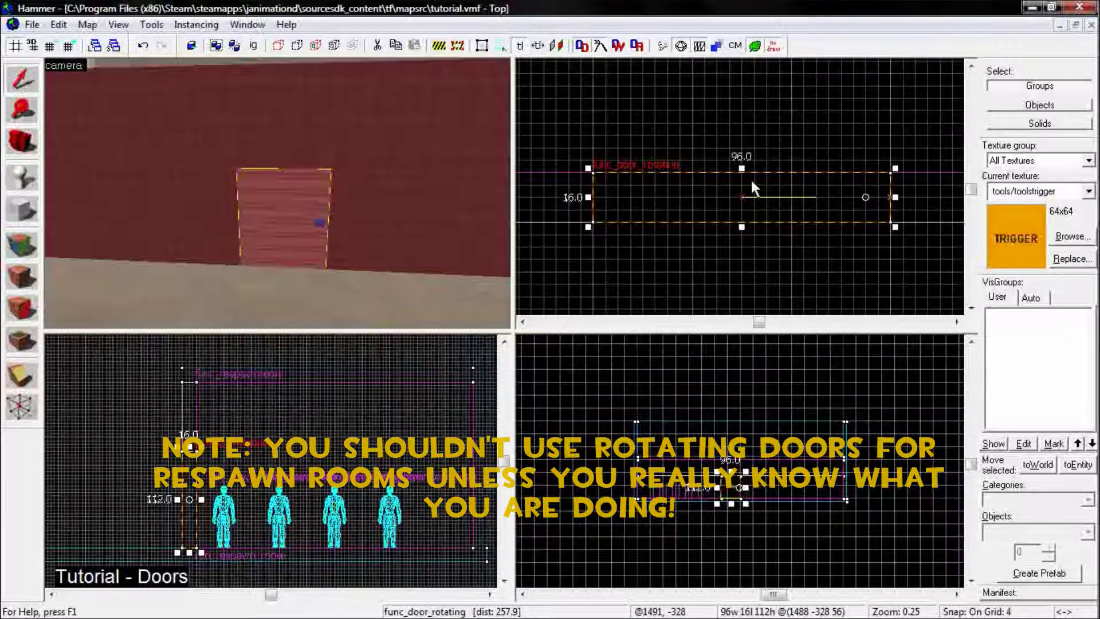
{"action": "key", "text": "bracketleft"}
{"action": "scroll", "coordinate": [742, 167], "scroll_direction": "up", "scroll_amount": 2}
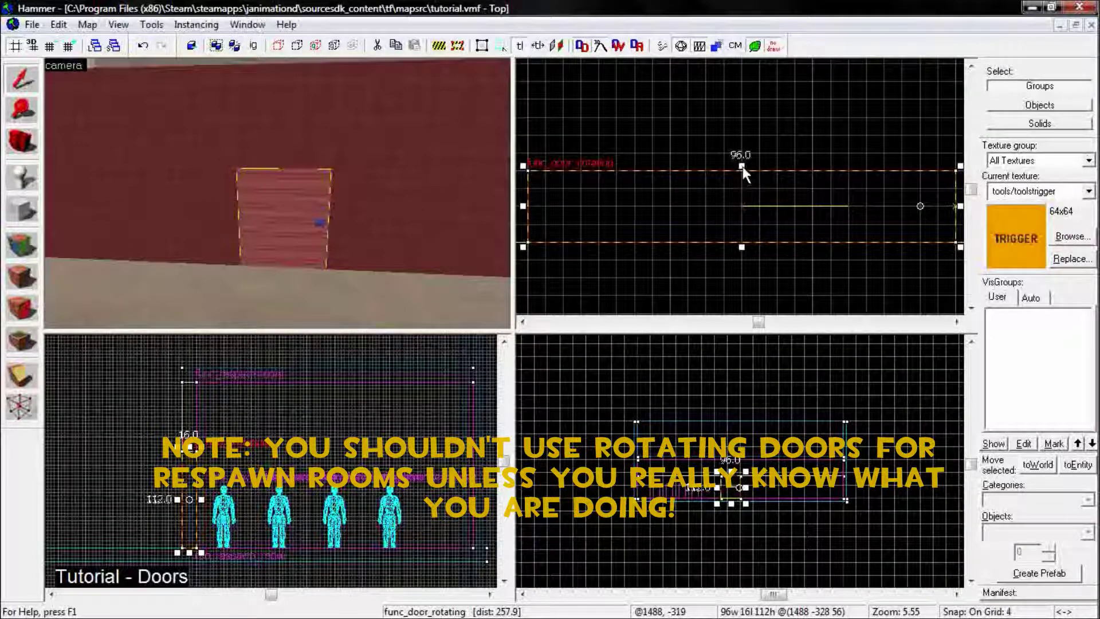
{"action": "left_click_drag", "start_coordinate": [742, 170], "coordinate": [743, 188]}
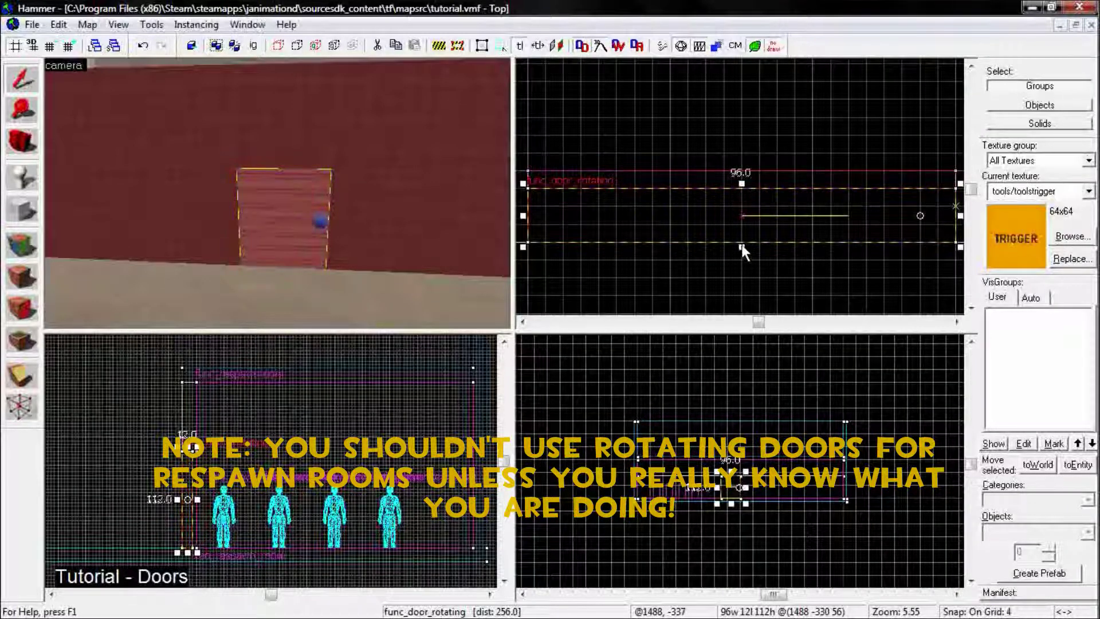
{"action": "left_click_drag", "start_coordinate": [740, 184], "coordinate": [741, 170]}
{"action": "left_click_drag", "start_coordinate": [744, 243], "coordinate": [744, 232]}
{"action": "scroll", "coordinate": [825, 235], "scroll_direction": "down", "scroll_amount": 2}
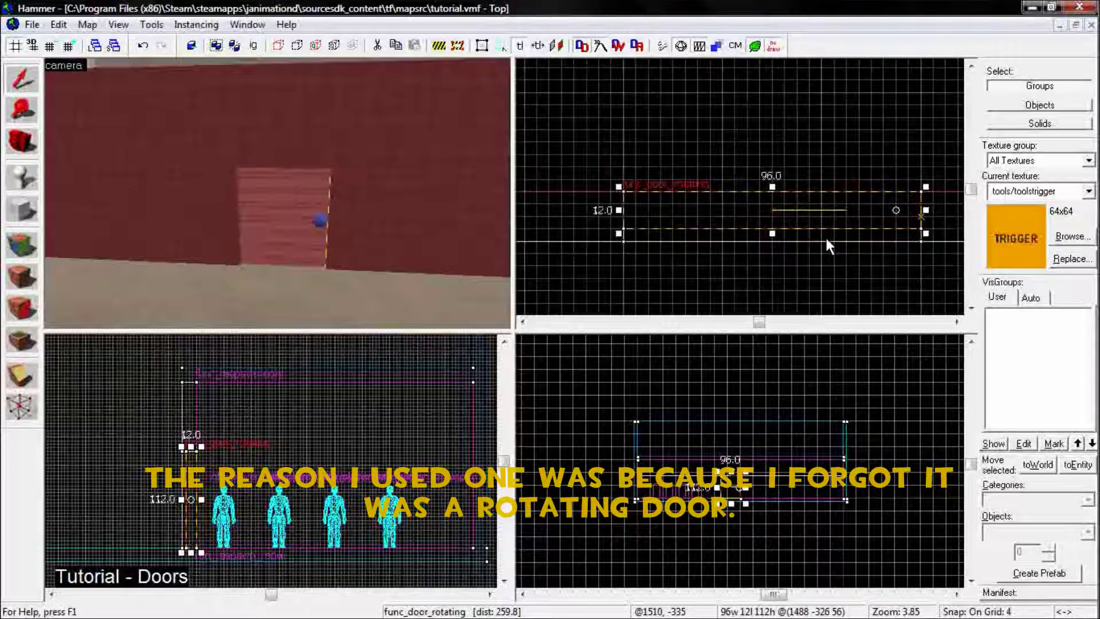
Step: Inspect how the thinned door sits in its doorway by moving around it in the camera view
{"action": "key", "text": "w"}
{"action": "key", "text": "d"}
{"action": "key", "text": "Left"}
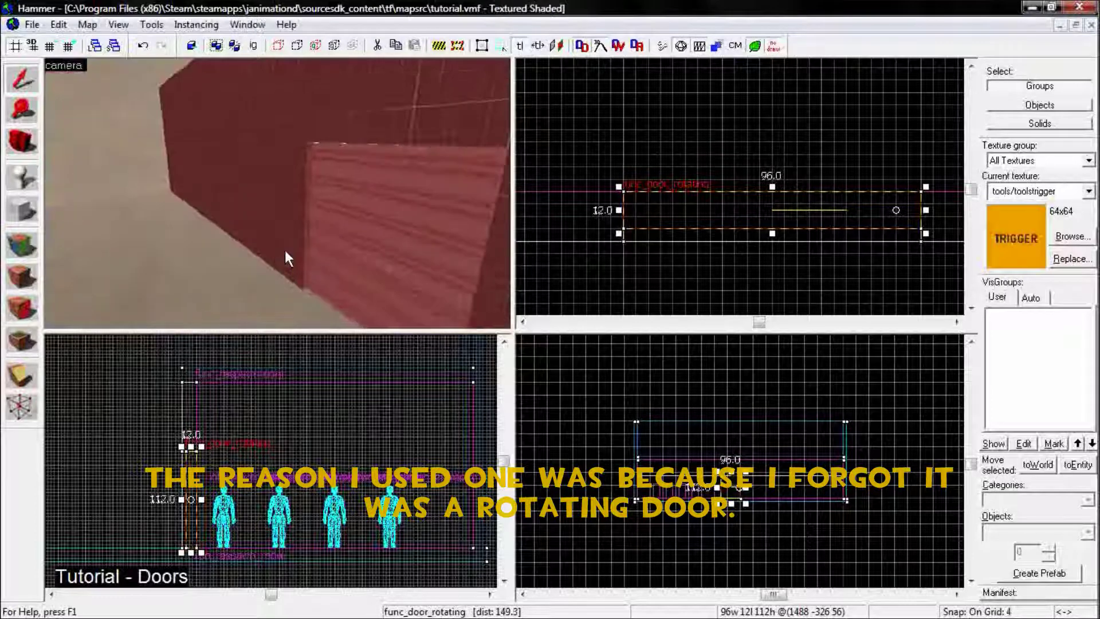
{"action": "key", "text": "Up"}
{"action": "key", "text": "w"}
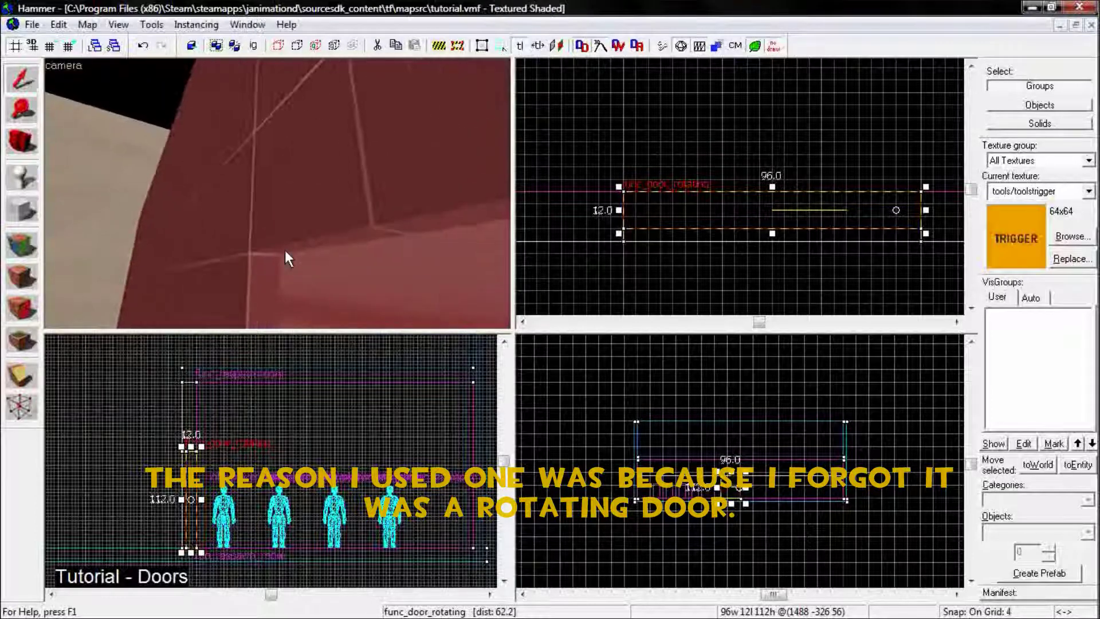
{"action": "key", "text": "Down"}
{"action": "key", "text": "Up"}
{"action": "key", "text": "w"}
{"action": "key", "text": "Right"}
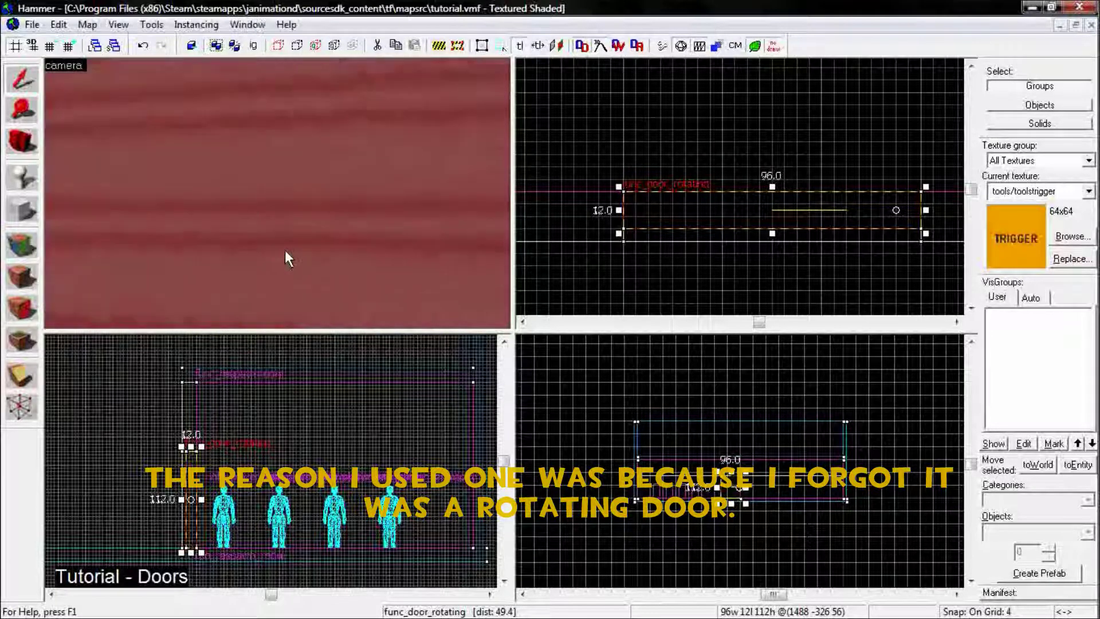
{"action": "key", "text": "s"}
{"action": "key", "text": "Left"}
{"action": "key", "text": "Right"}
{"action": "key", "text": "Down"}
{"action": "key", "text": "w"}
{"action": "key", "text": "Left"}
{"action": "key", "text": "s"}
{"action": "key", "text": "Up"}
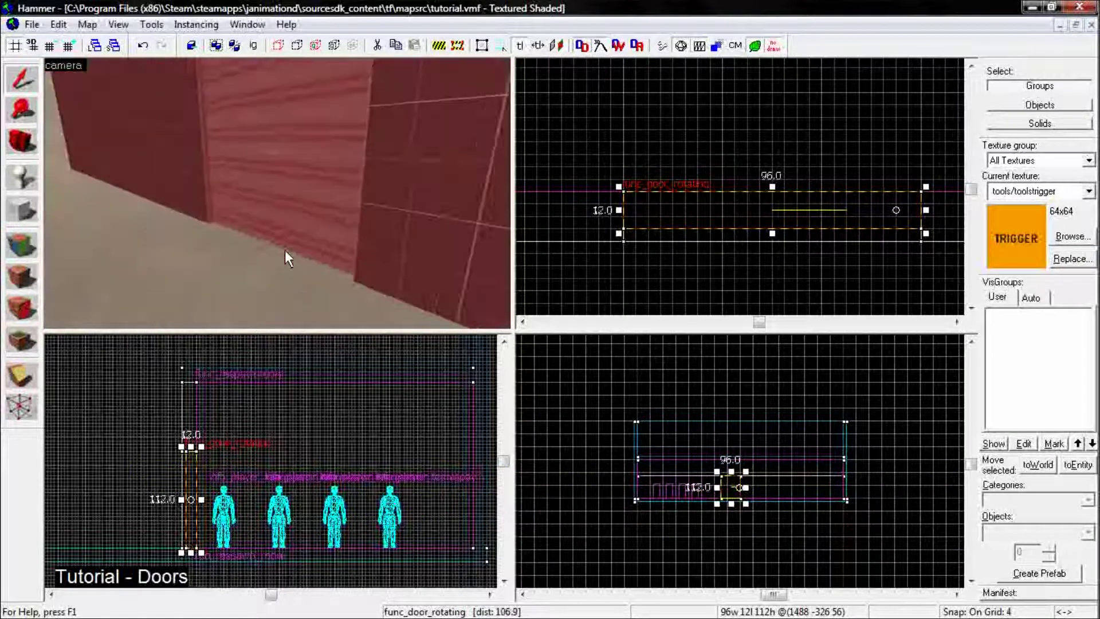
{"action": "key", "text": "w"}
{"action": "key", "text": "Left"}
{"action": "key", "text": "s"}
{"action": "key", "text": "Up"}
{"action": "key", "text": "Down"}
{"action": "key", "text": "w"}
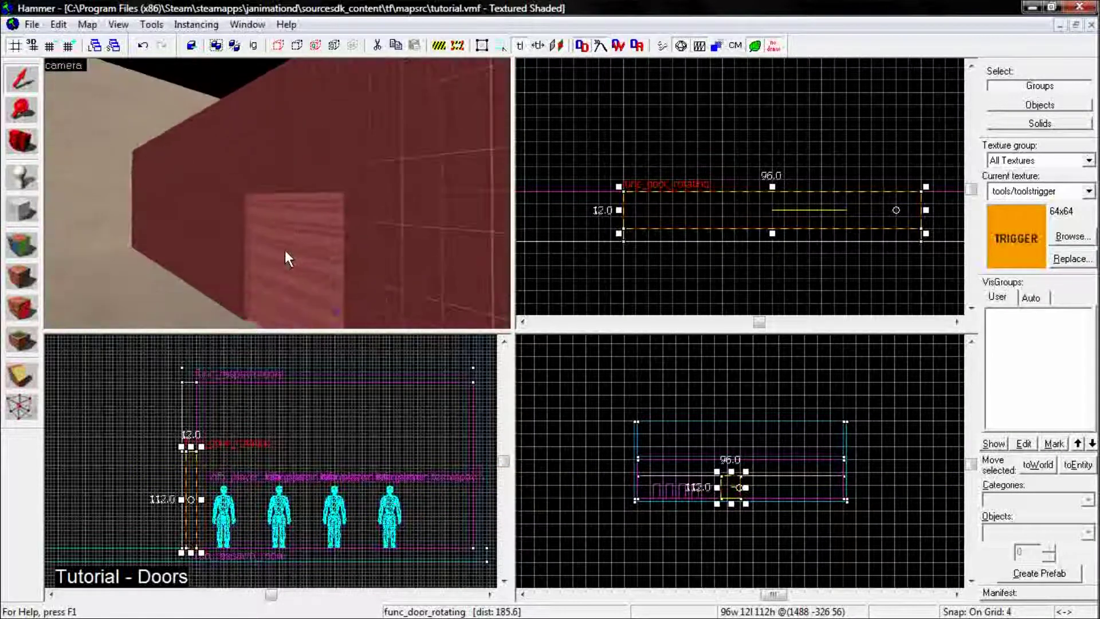
{"action": "key", "text": "Down"}
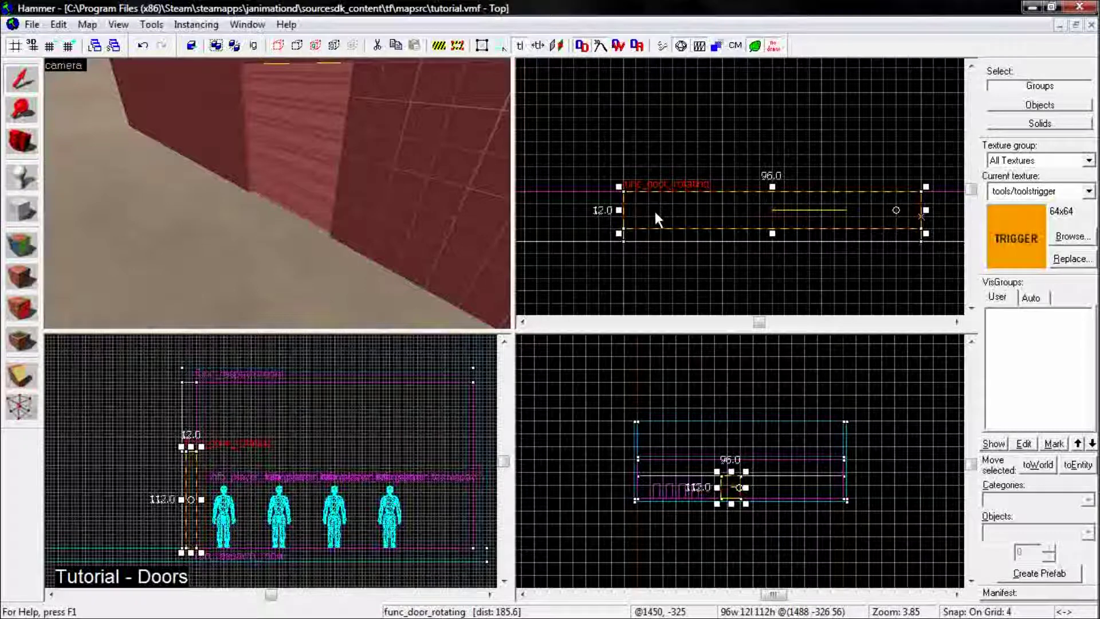
Step: Copy the door 4 units toward the outer side of the wall and set the copy's class to func_respawnroomvisualizer
{"action": "left_click_drag", "start_coordinate": [656, 210], "coordinate": [656, 222]}
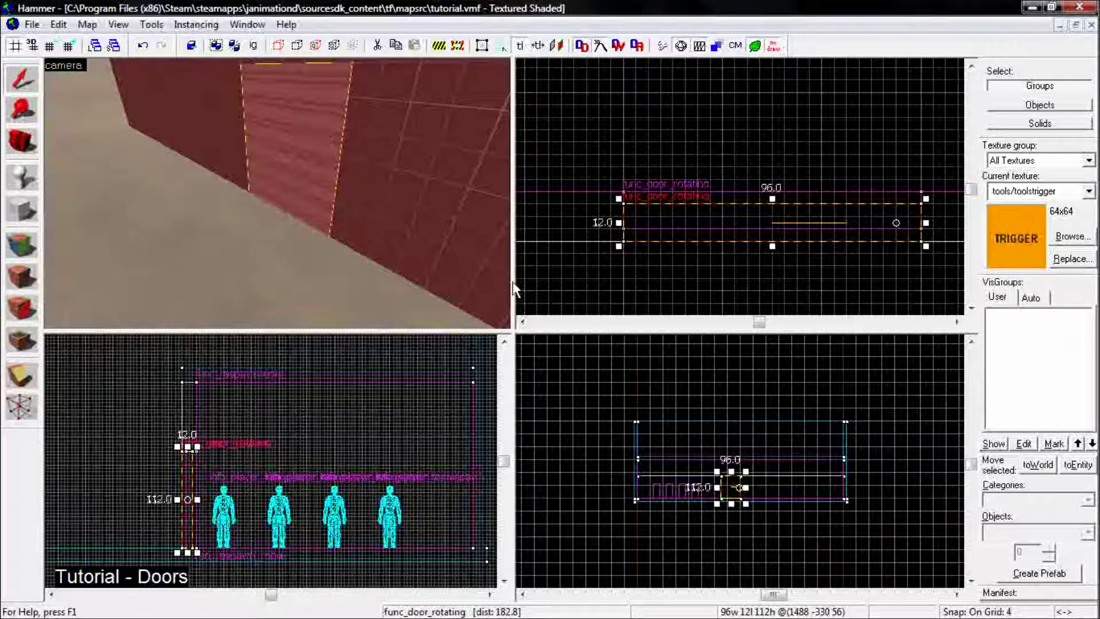
{"action": "double_click", "coordinate": [293, 130]}
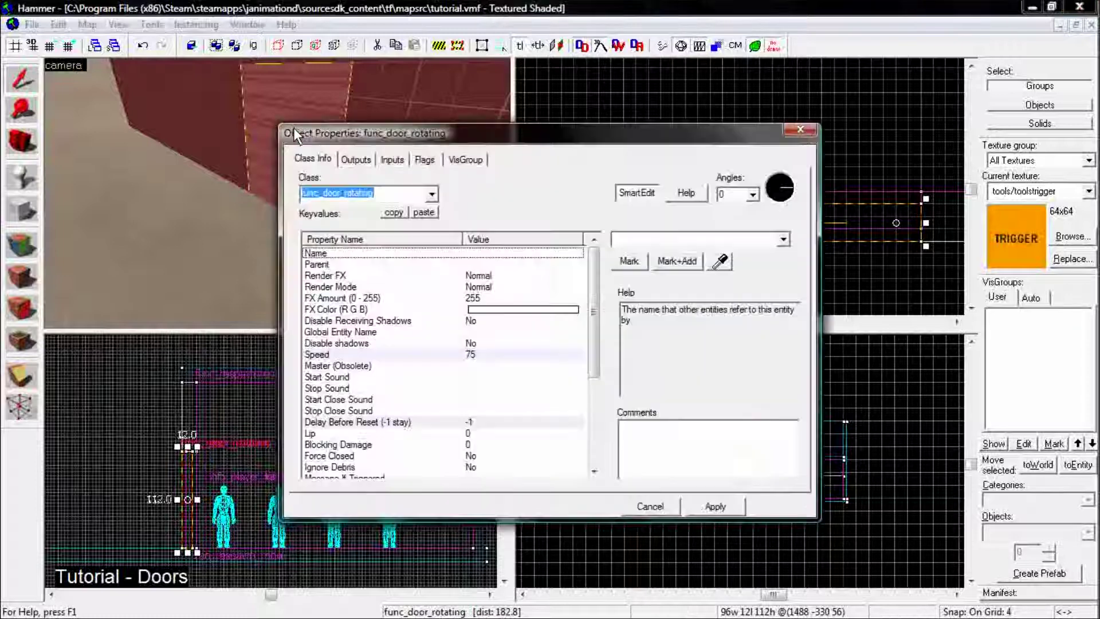
{"action": "left_click", "coordinate": [392, 193]}
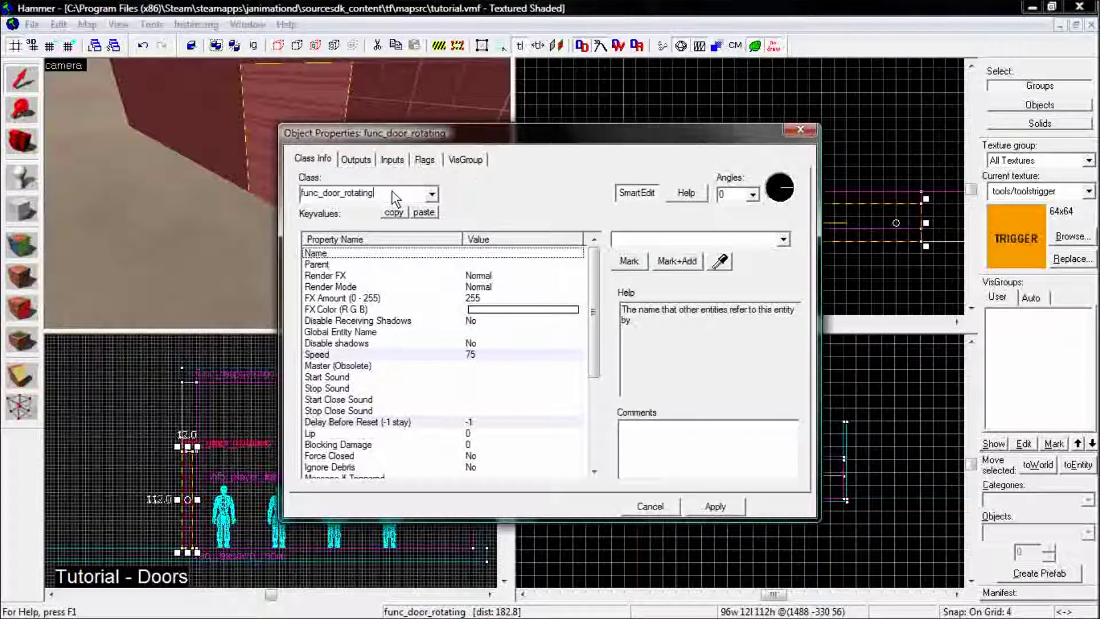
{"action": "left_click_drag", "start_coordinate": [392, 192], "coordinate": [325, 195]}
{"action": "type", "text": "resp"}
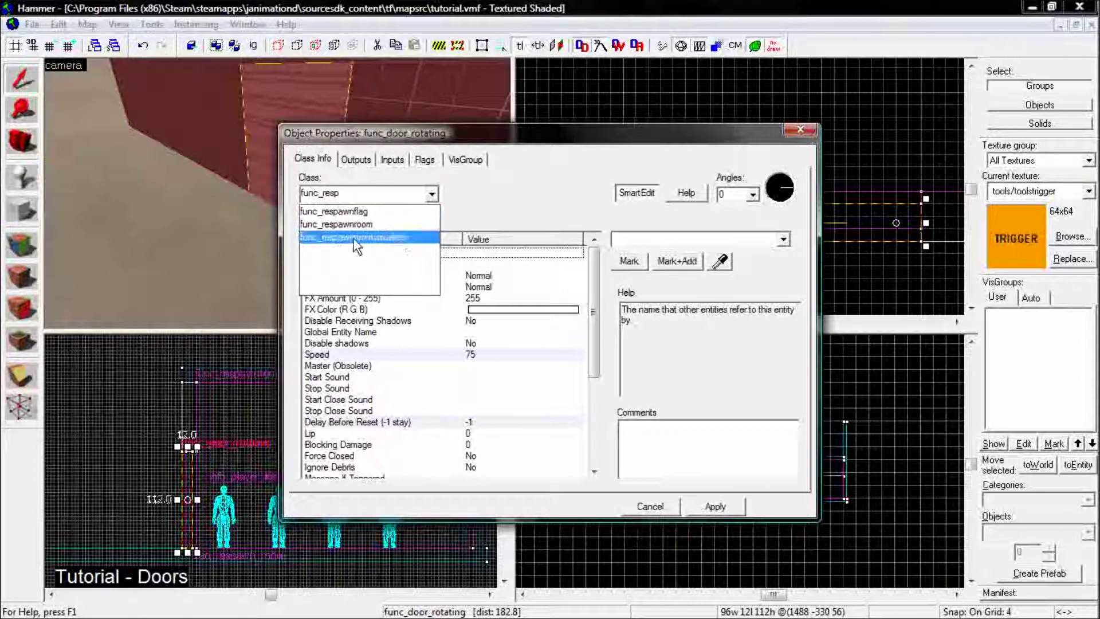
{"action": "left_click", "coordinate": [381, 239]}
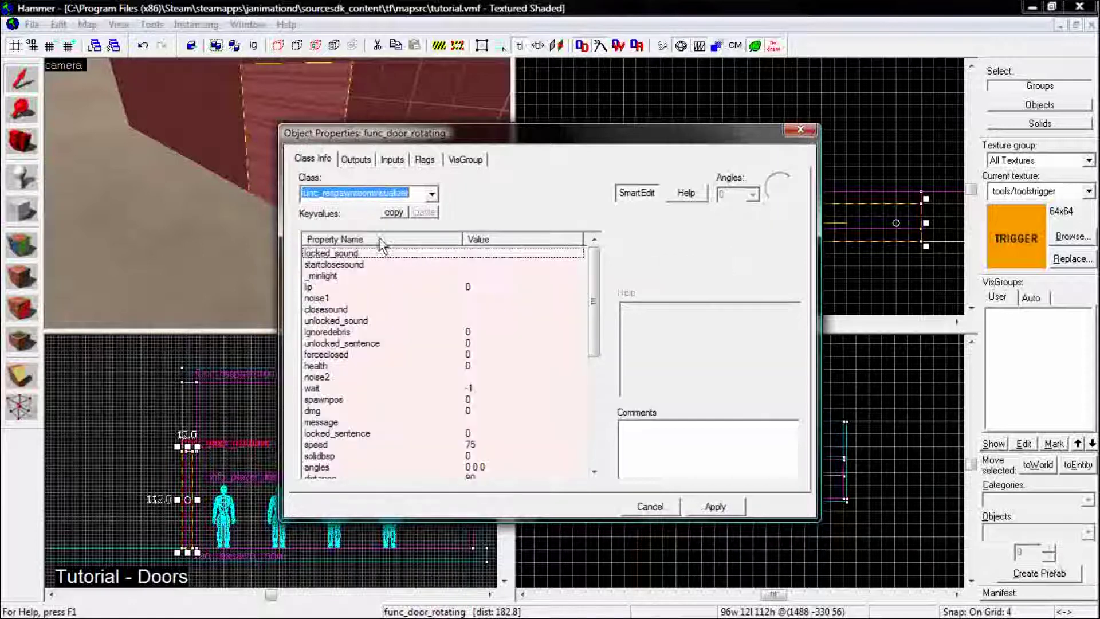
{"action": "left_click", "coordinate": [715, 505]}
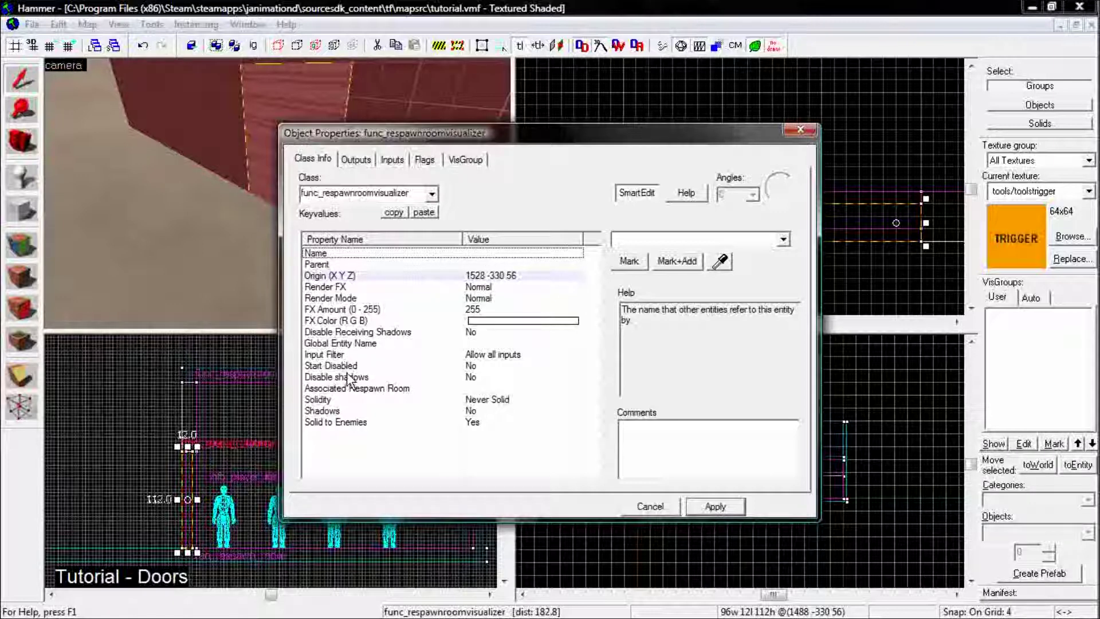
Step: Set the visualizer's Associated Respawn Room to red_respawn_room and close its properties
{"action": "left_click", "coordinate": [483, 387]}
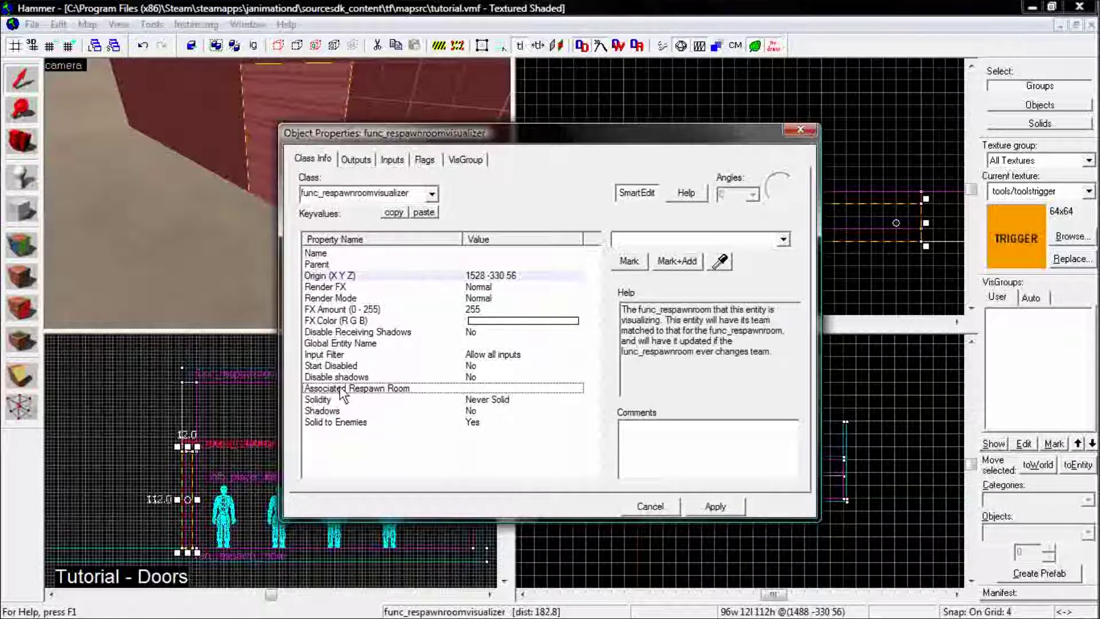
{"action": "left_click", "coordinate": [783, 239]}
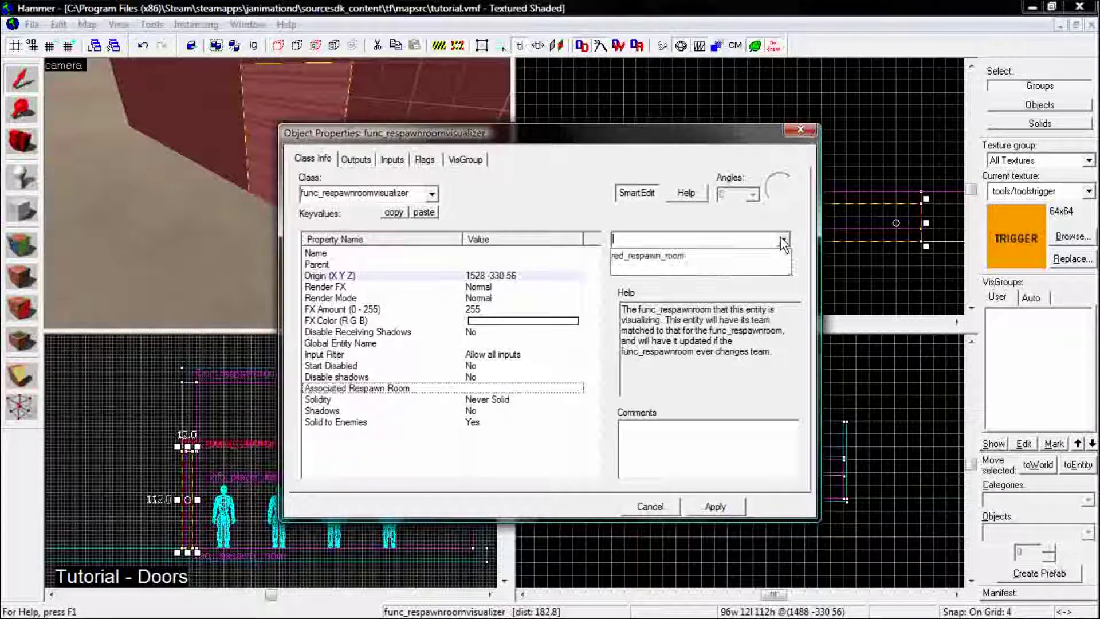
{"action": "left_click", "coordinate": [667, 257]}
{"action": "left_click", "coordinate": [715, 507]}
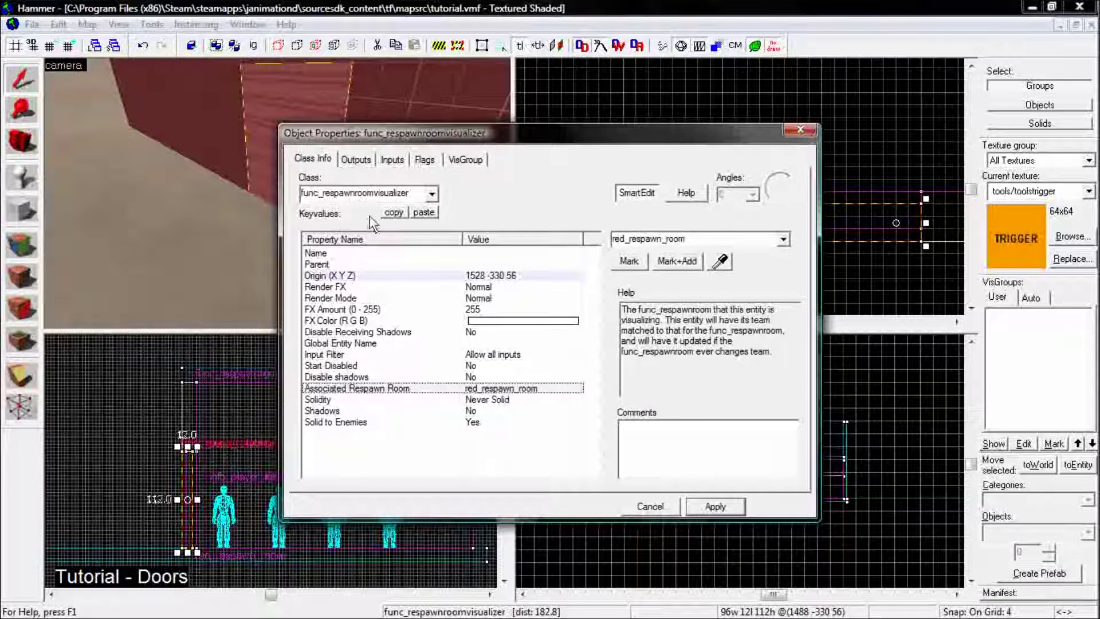
{"action": "left_click", "coordinate": [713, 506]}
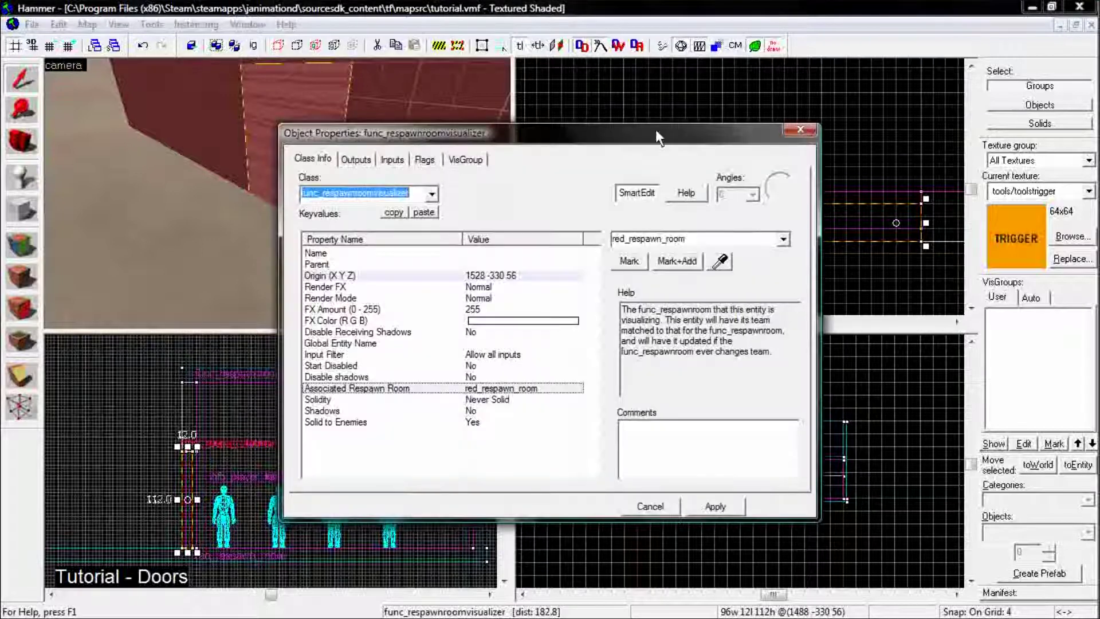
{"action": "left_click", "coordinate": [809, 129]}
Step: Apply the overlays/no_entry texture to all faces of the respawn room visualizer
{"action": "left_click", "coordinate": [23, 243]}
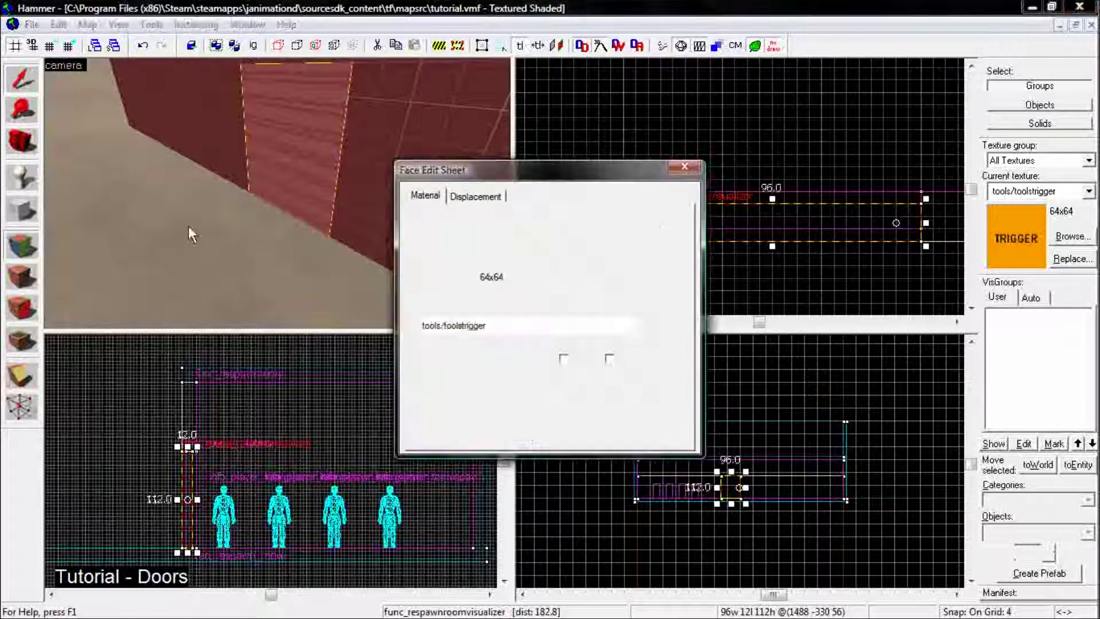
{"action": "left_click", "coordinate": [644, 325]}
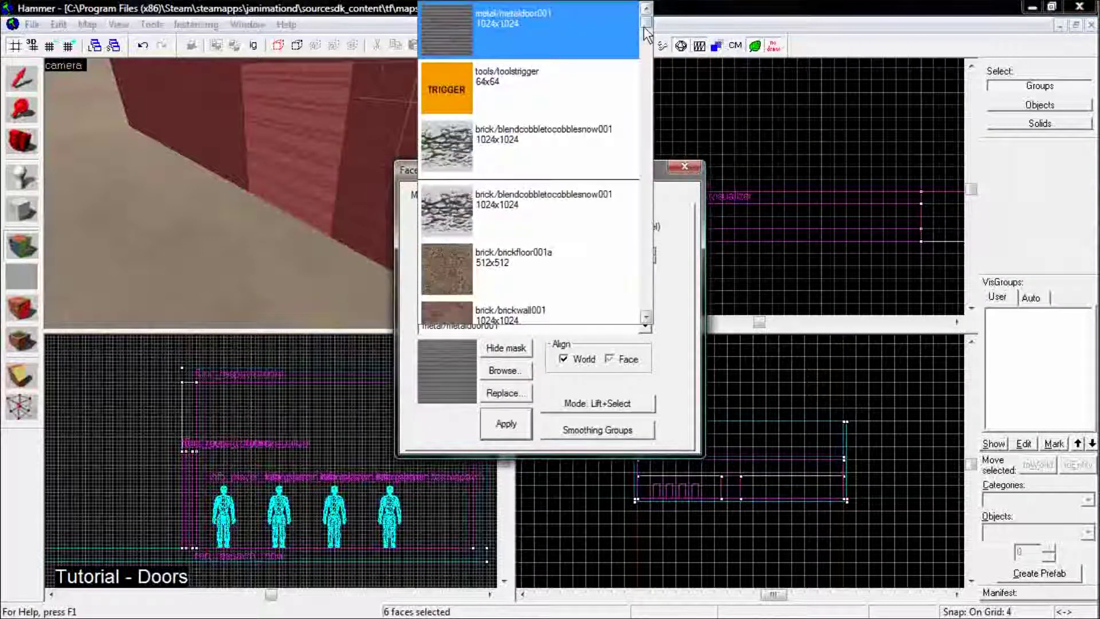
{"action": "left_click_drag", "start_coordinate": [647, 33], "coordinate": [647, 195]}
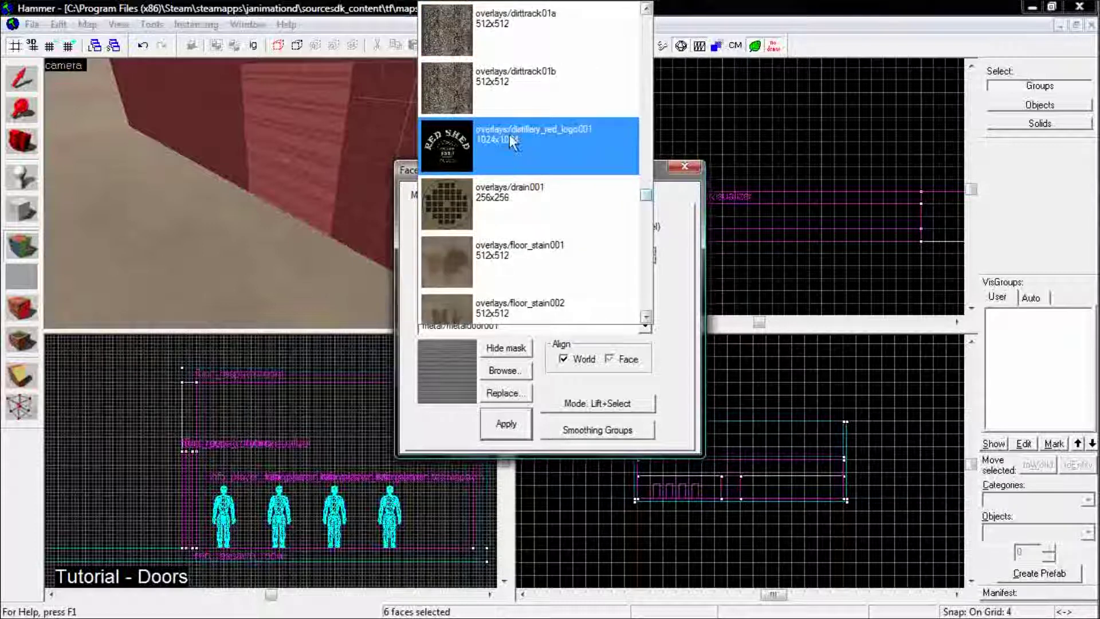
{"action": "scroll", "coordinate": [514, 137], "scroll_direction": "down", "scroll_amount": 10}
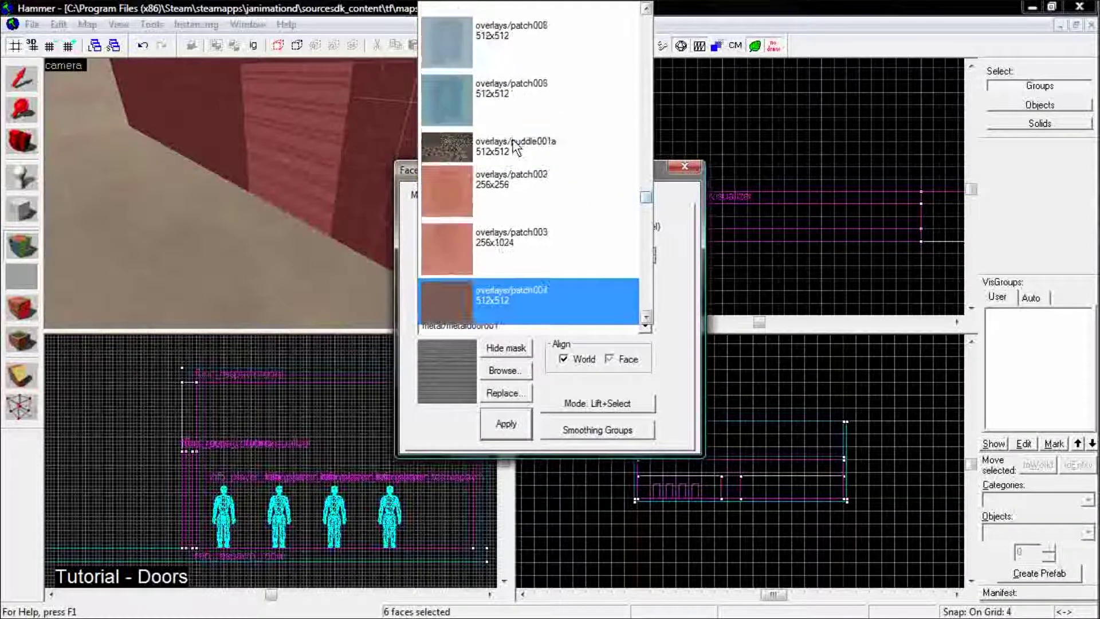
{"action": "scroll", "coordinate": [512, 141], "scroll_direction": "up", "scroll_amount": 10}
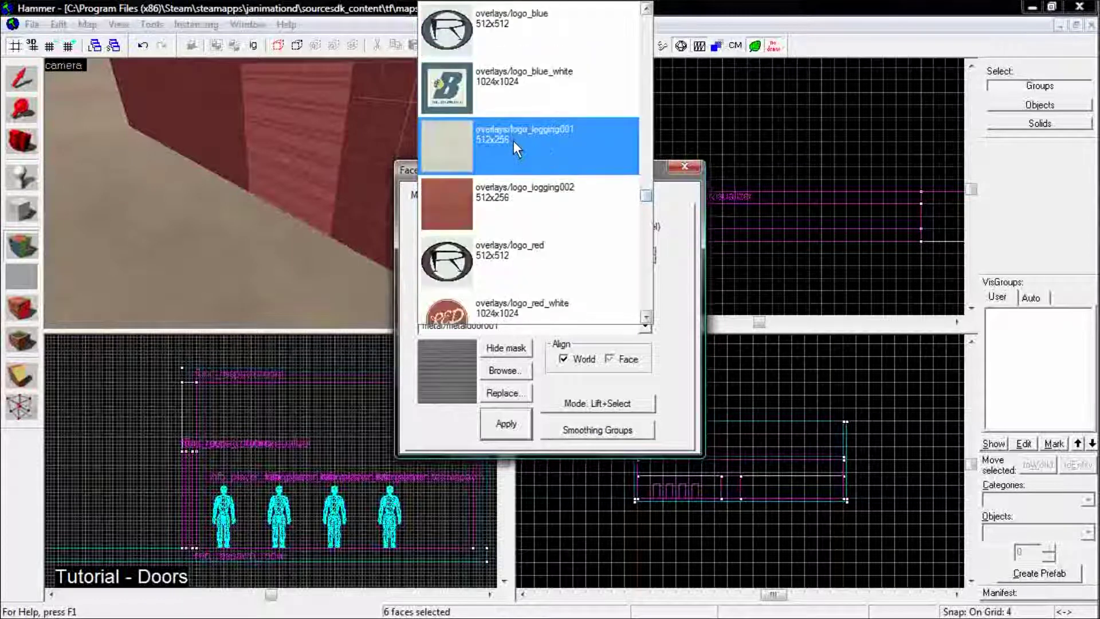
{"action": "scroll", "coordinate": [518, 154], "scroll_direction": "up", "scroll_amount": 10}
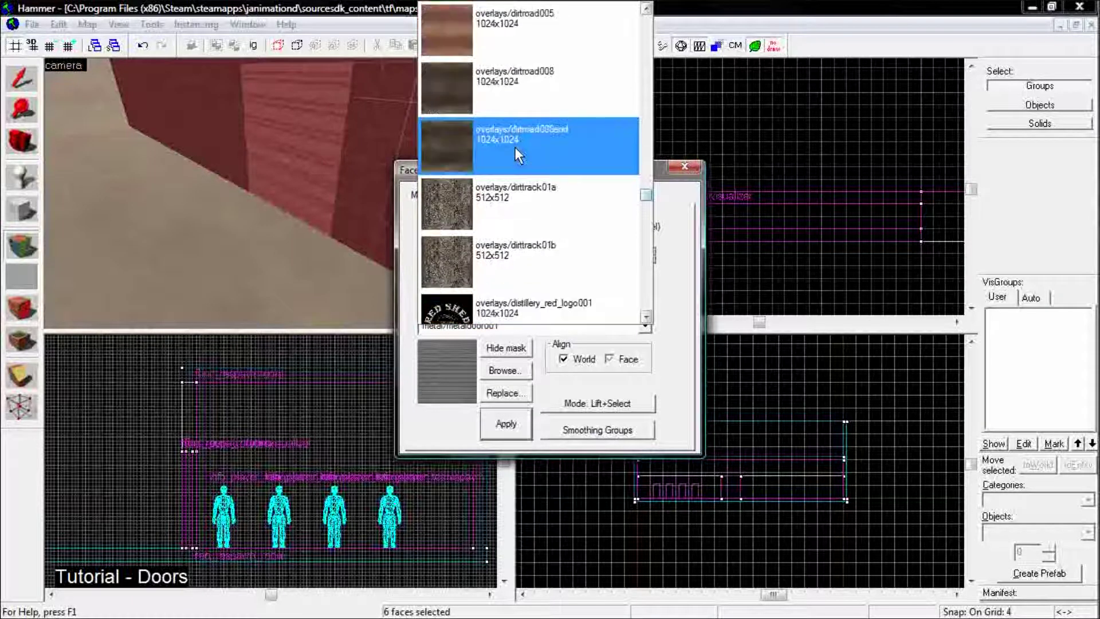
{"action": "scroll", "coordinate": [518, 153], "scroll_direction": "up", "scroll_amount": 8}
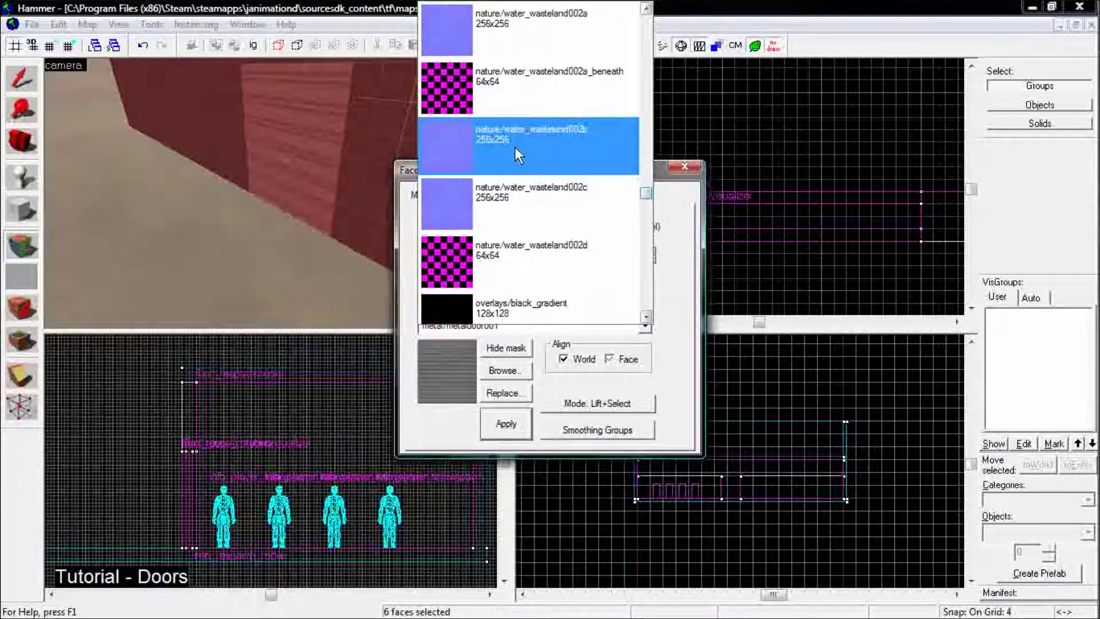
{"action": "scroll", "coordinate": [514, 146], "scroll_direction": "down", "scroll_amount": 10}
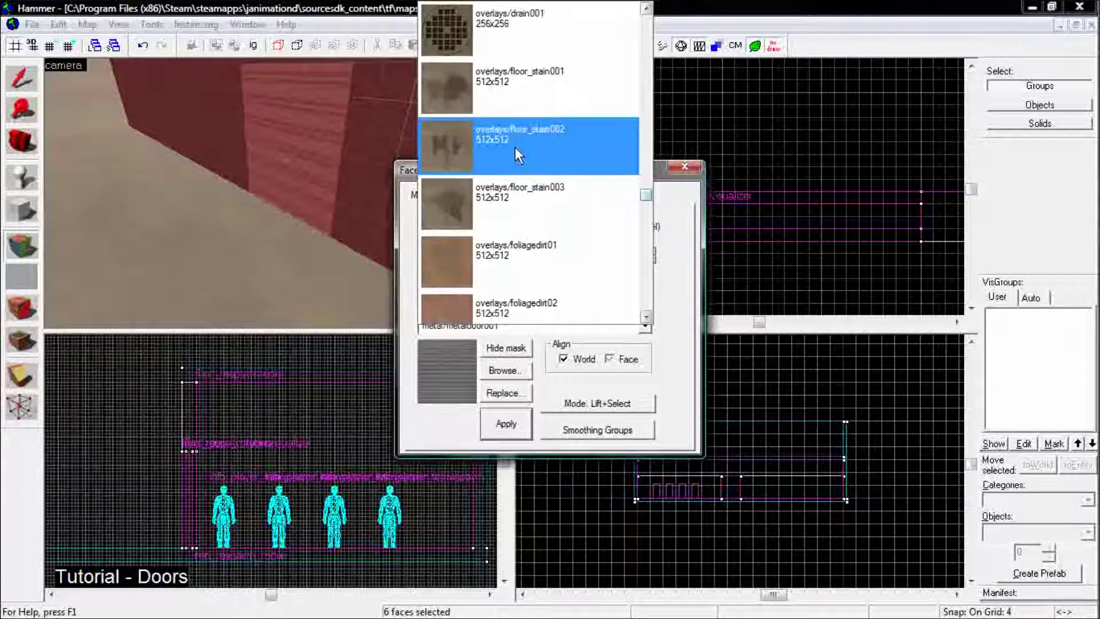
{"action": "scroll", "coordinate": [515, 147], "scroll_direction": "down", "scroll_amount": 5}
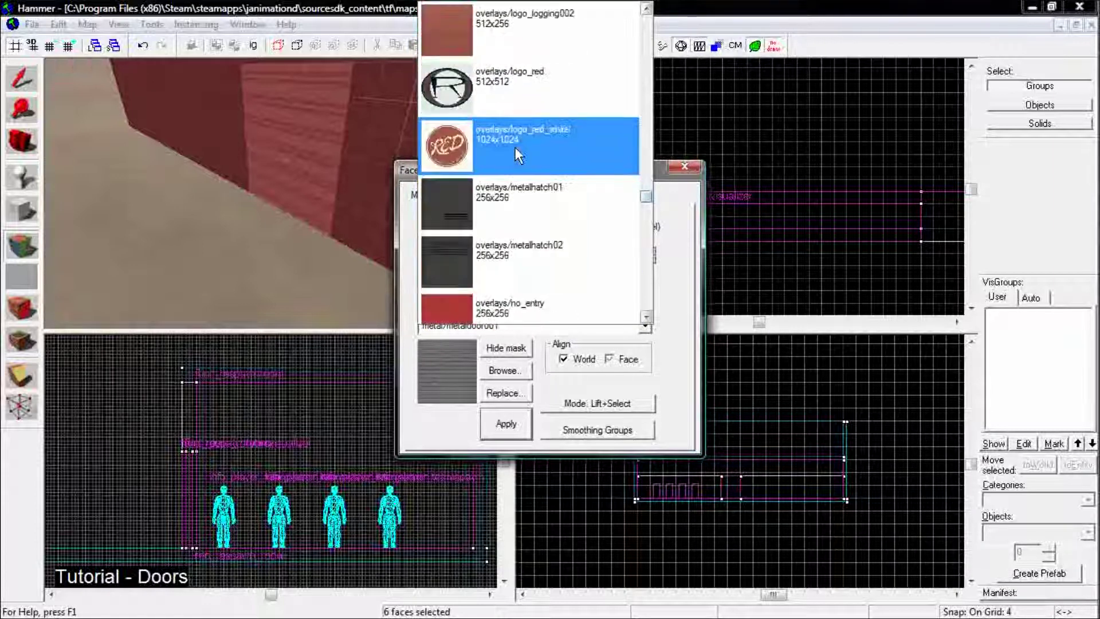
{"action": "scroll", "coordinate": [516, 147], "scroll_direction": "down", "scroll_amount": 1}
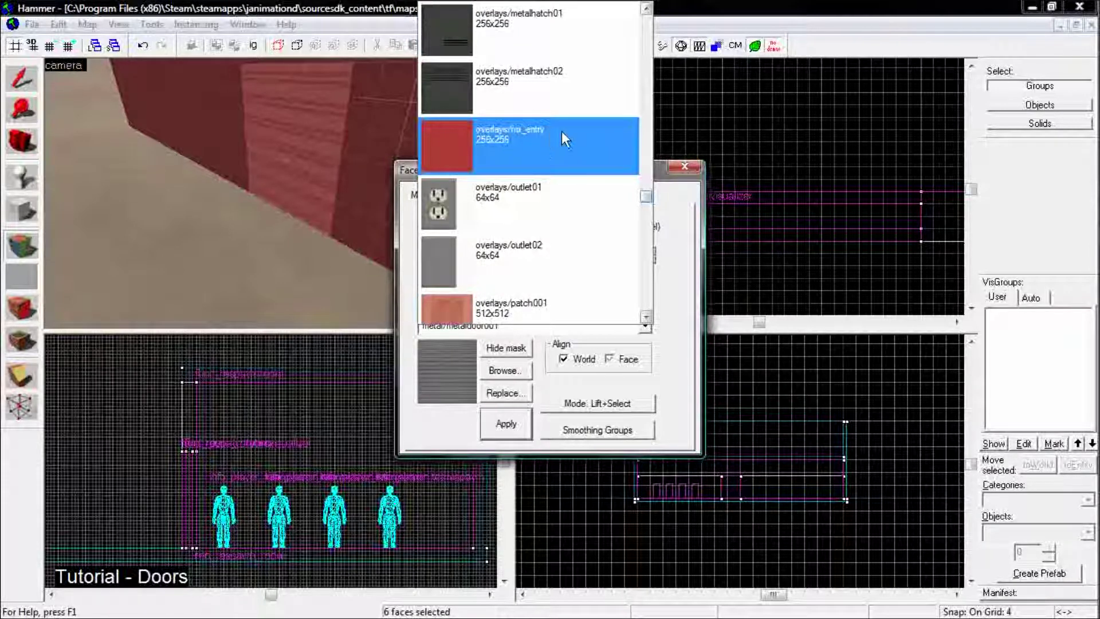
{"action": "left_click", "coordinate": [550, 150]}
{"action": "left_click", "coordinate": [505, 424]}
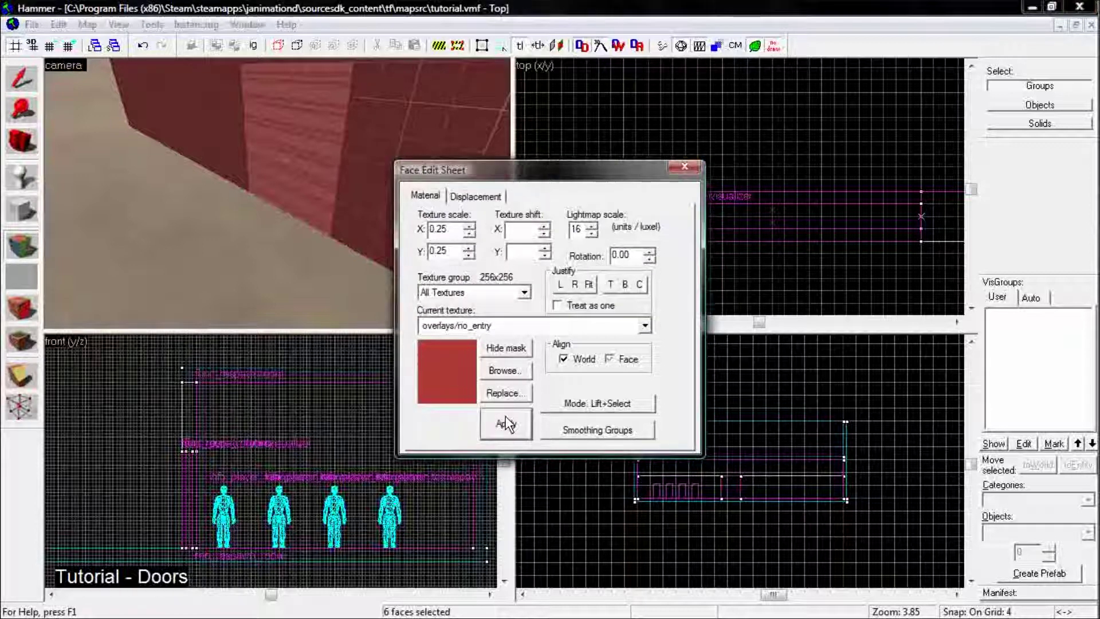
Step: Display the camera view as 3D Textured, fit the no-entry texture to the visualizer's faces and close the face editing sheet
{"action": "left_click", "coordinate": [64, 65]}
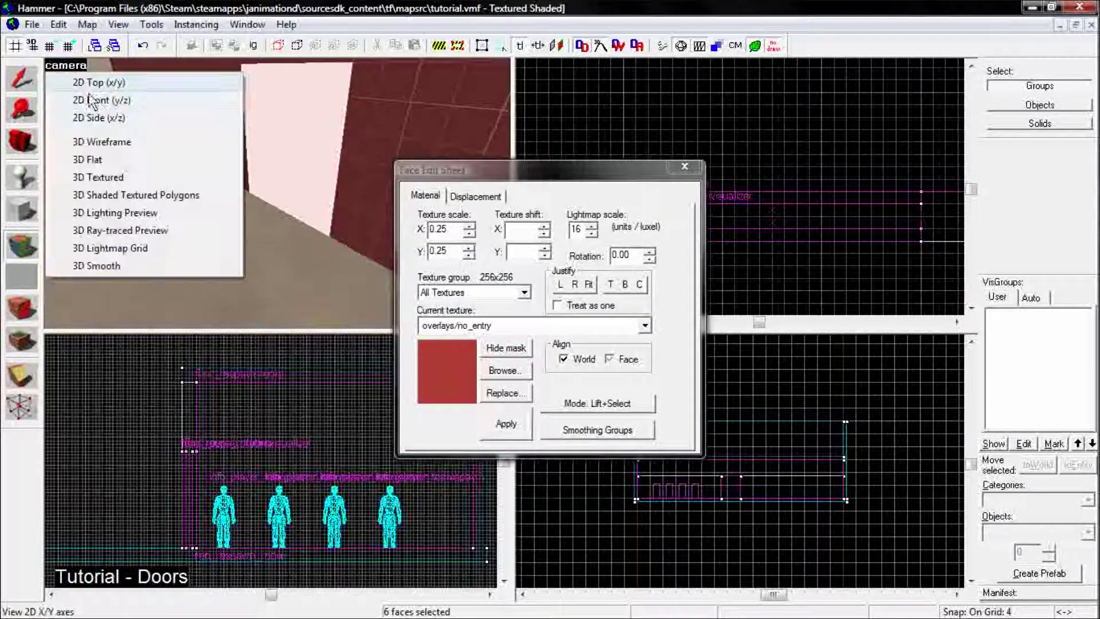
{"action": "left_click", "coordinate": [123, 177]}
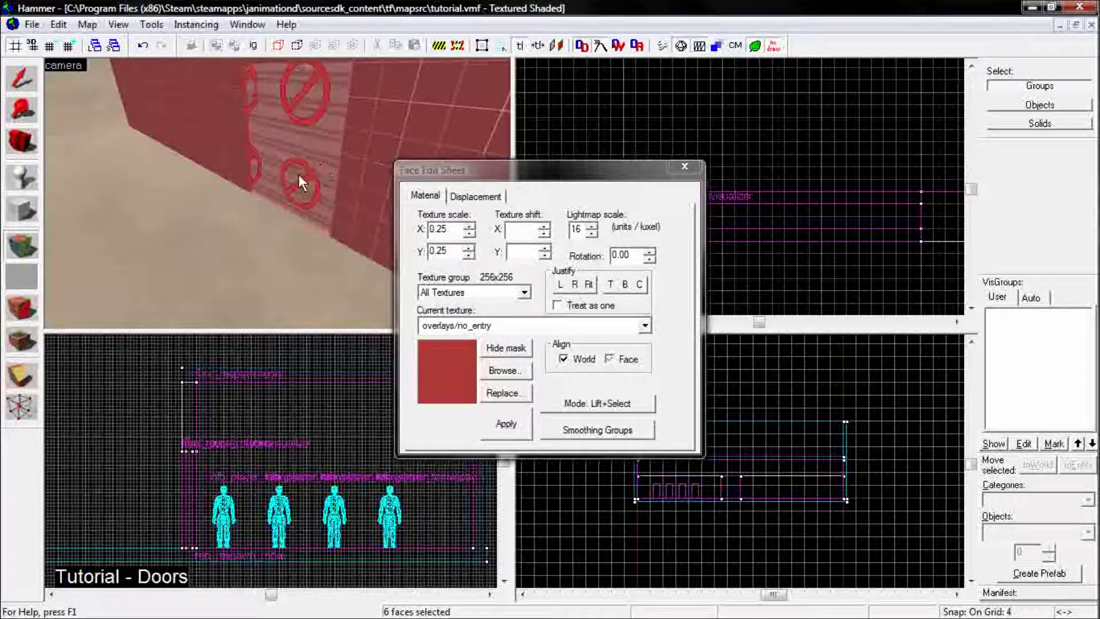
{"action": "key", "text": "a"}
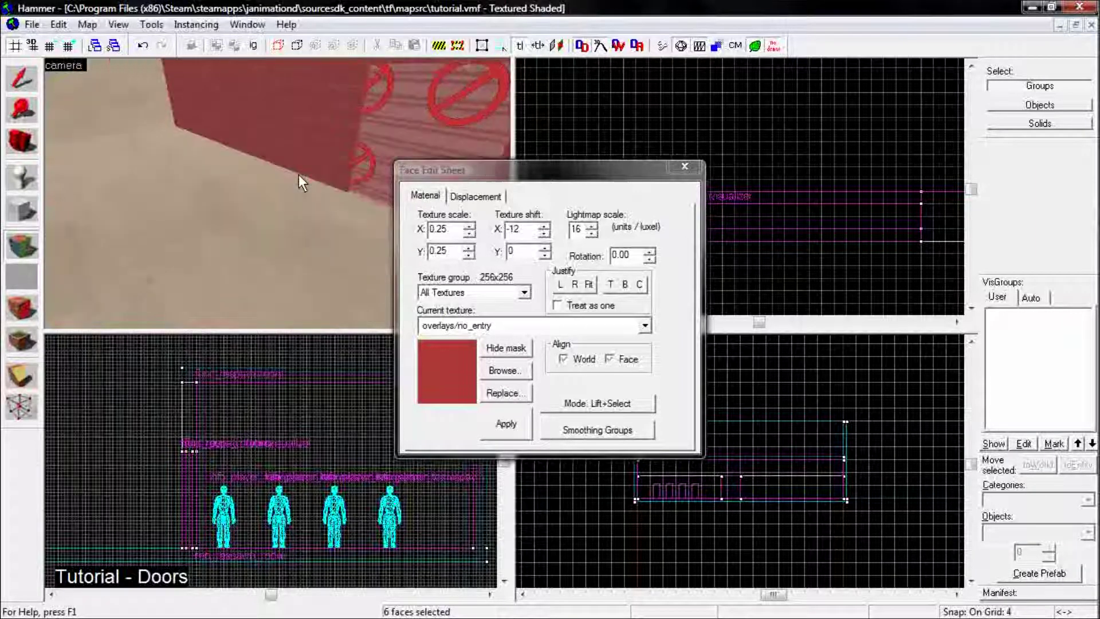
{"action": "key", "text": "d"}
{"action": "key", "text": "d"}
{"action": "key", "text": "Up"}
{"action": "key", "text": "d"}
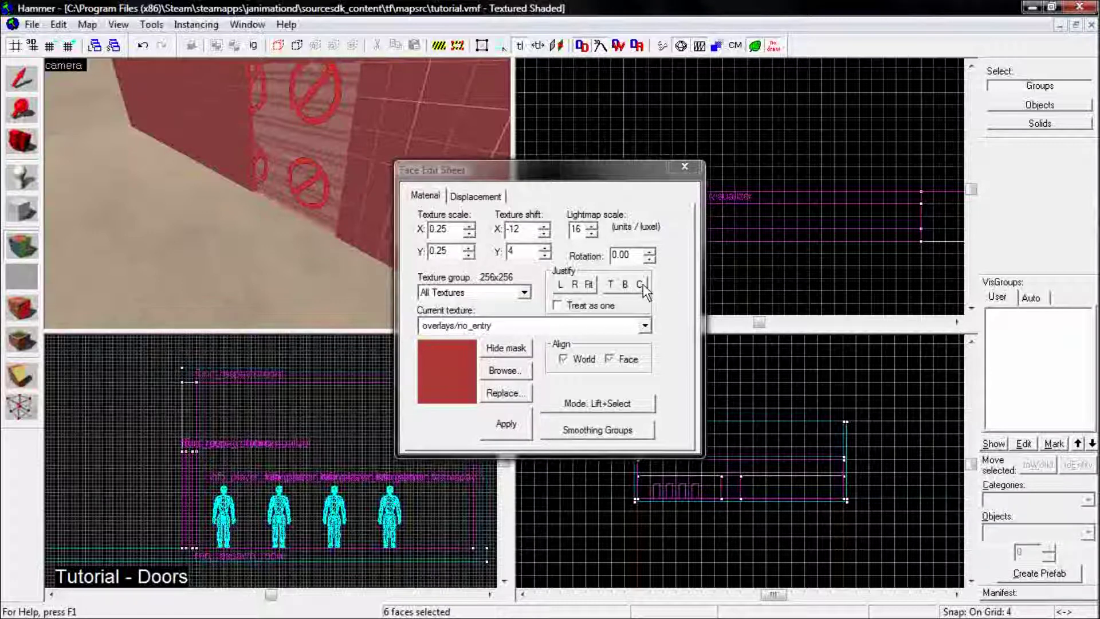
{"action": "left_click", "coordinate": [588, 285]}
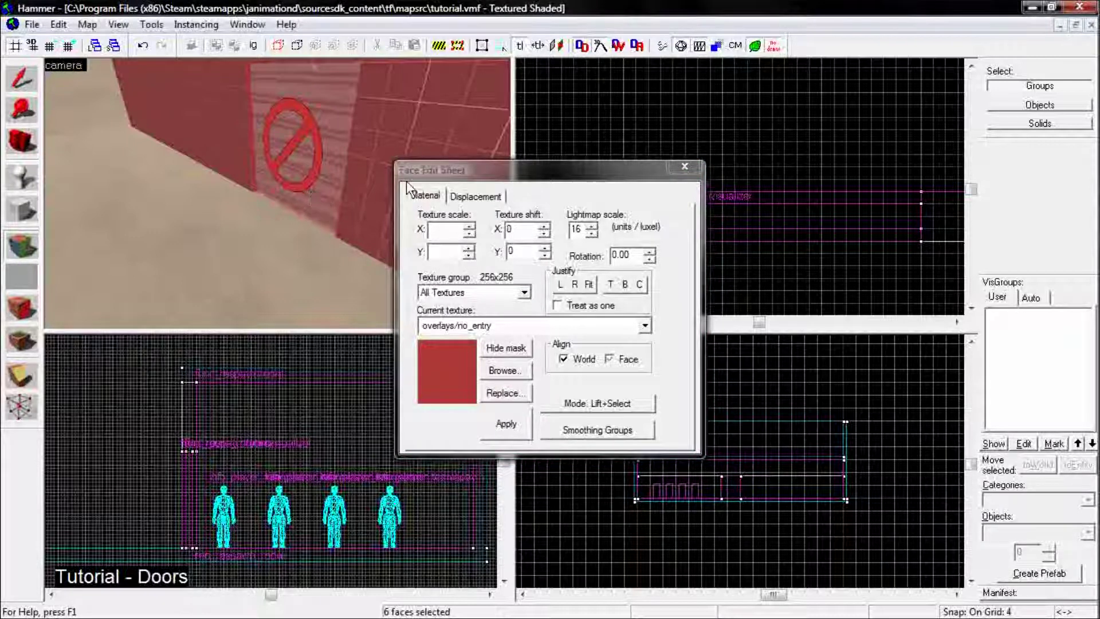
{"action": "left_click", "coordinate": [685, 168]}
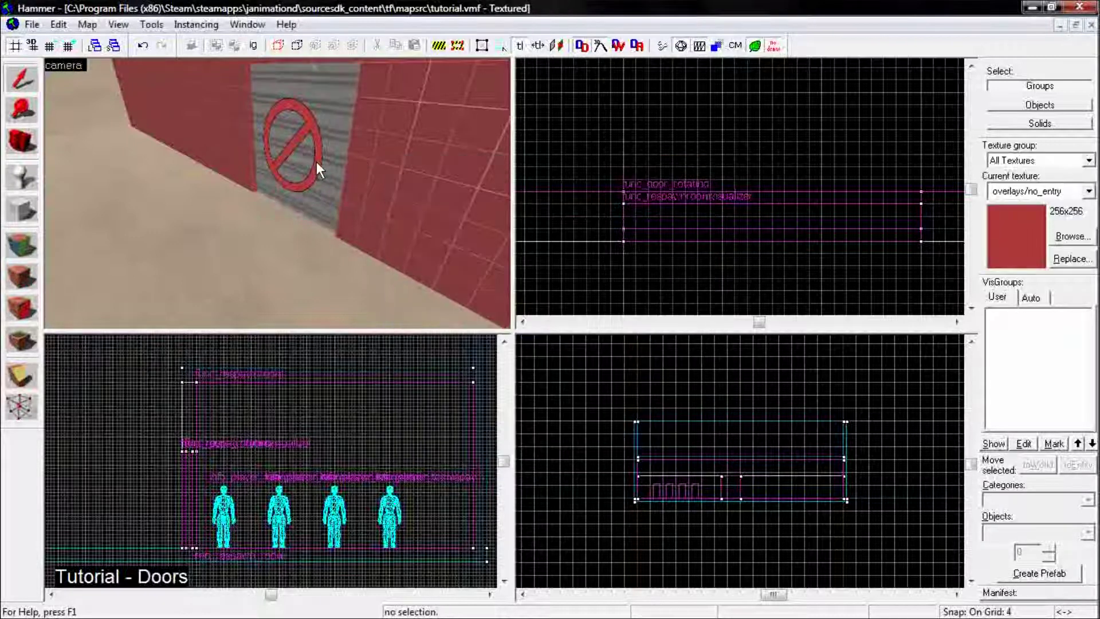
Step: Examine the fitted no-entry sign on the visualizer up close from outside the doorway
{"action": "key", "text": "a"}
{"action": "key", "text": "Right"}
{"action": "key", "text": "w"}
{"action": "key", "text": "w"}
{"action": "key", "text": "Left"}
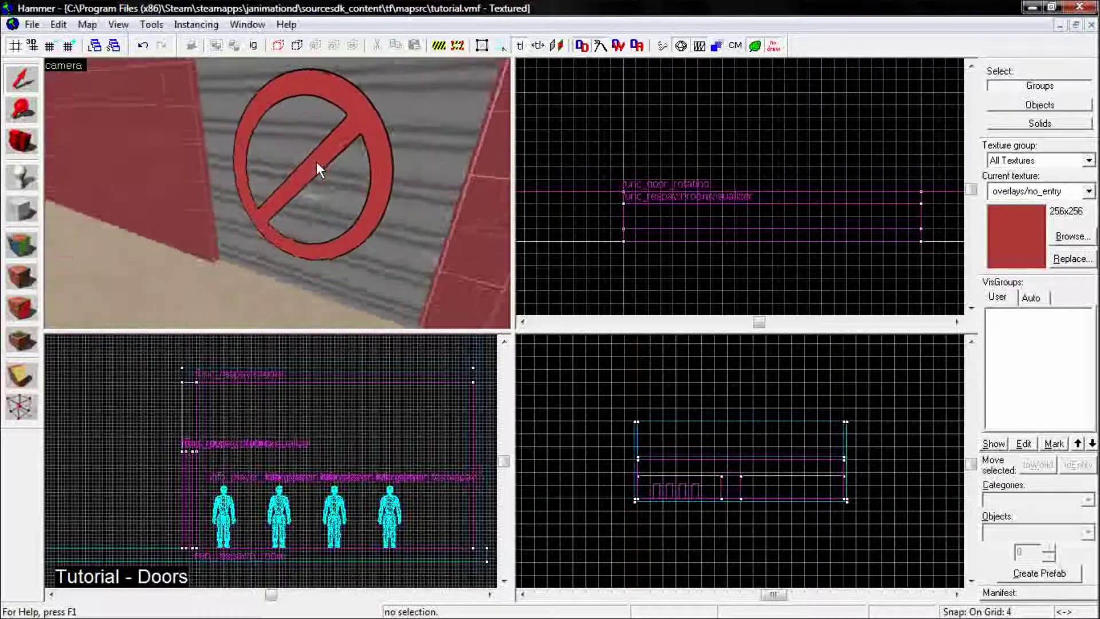
{"action": "key", "text": "Right"}
{"action": "key", "text": "w"}
{"action": "key", "text": "Down"}
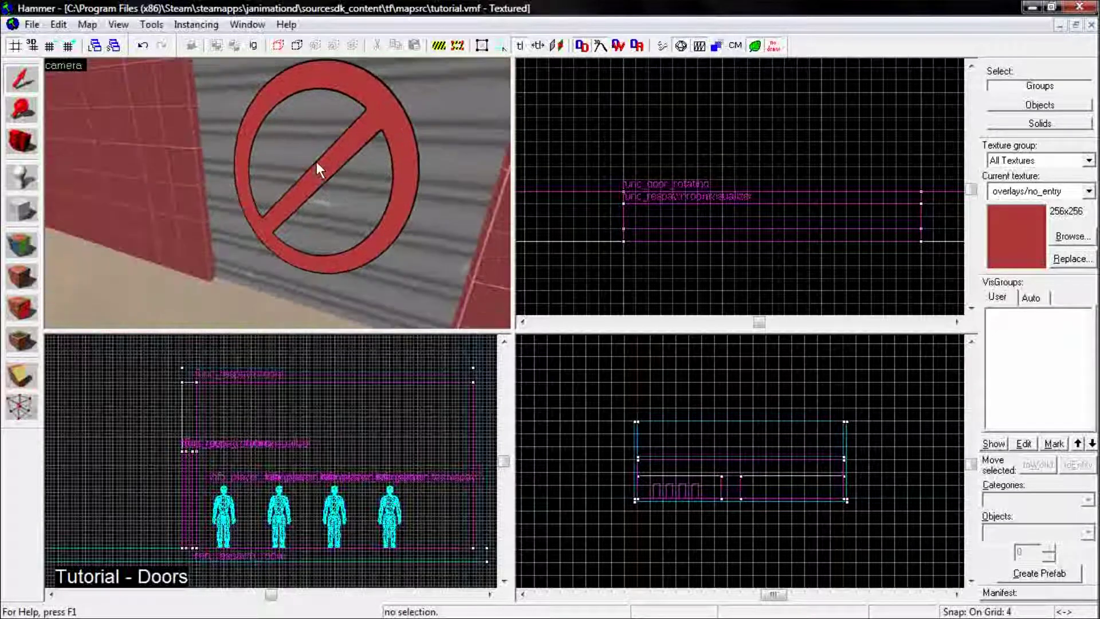
{"action": "key", "text": "Left"}
{"action": "key", "text": "Right"}
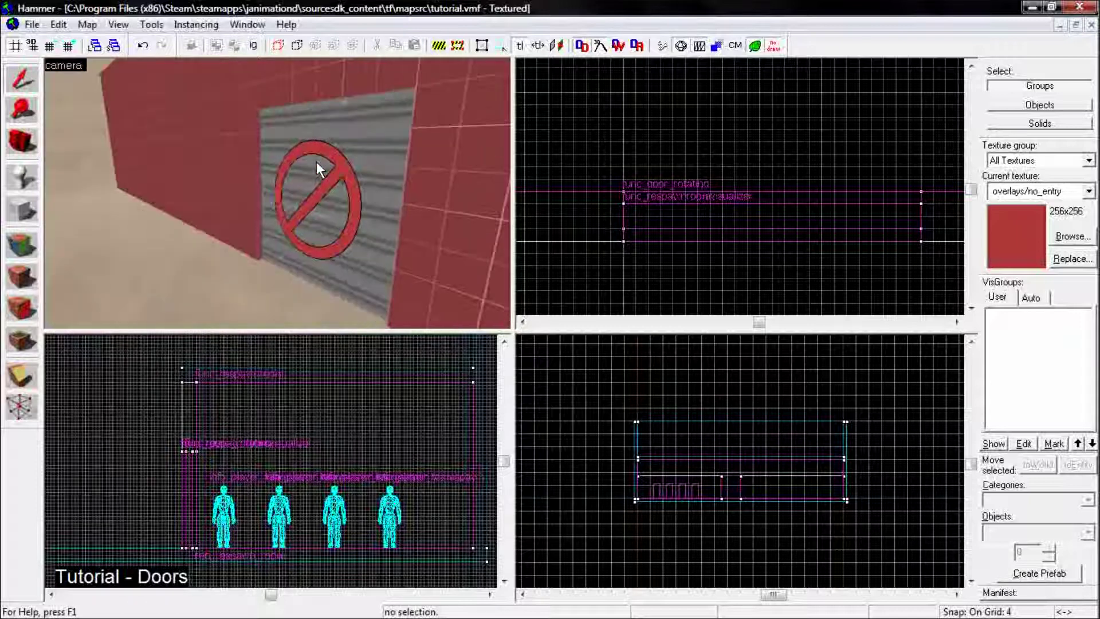
Step: Select the func_respawnroomvisualizer and inspect how it covers the door's outer side from several angles
{"action": "left_click", "coordinate": [313, 193]}
{"action": "key", "text": "Left"}
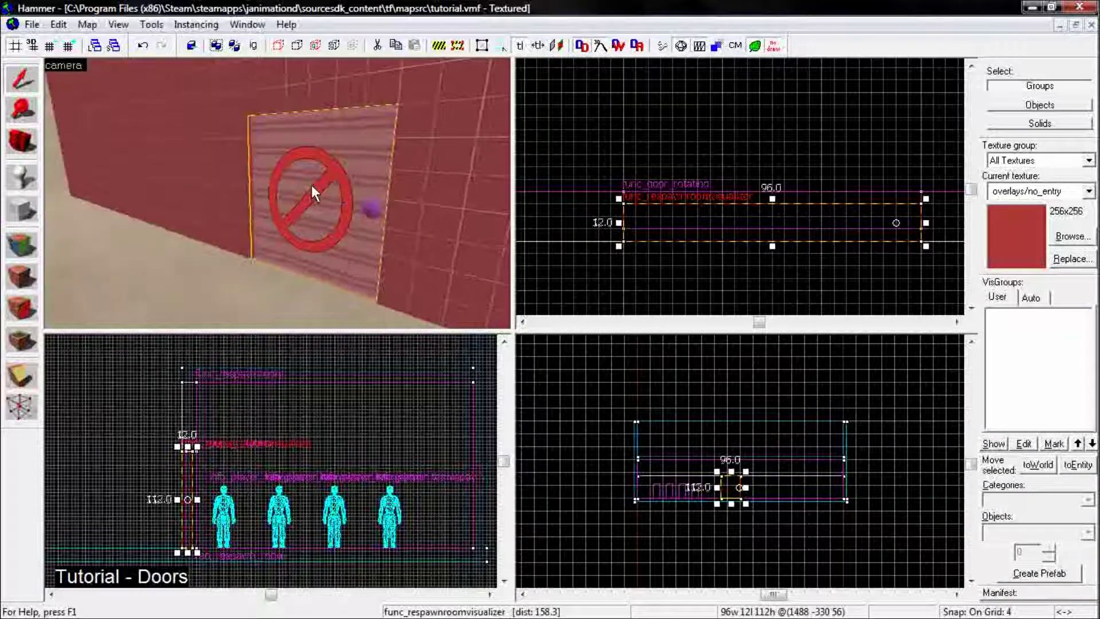
{"action": "key", "text": "w"}
{"action": "key", "text": "Down"}
{"action": "key", "text": "Up"}
{"action": "key", "text": "Right"}
{"action": "key", "text": "s"}
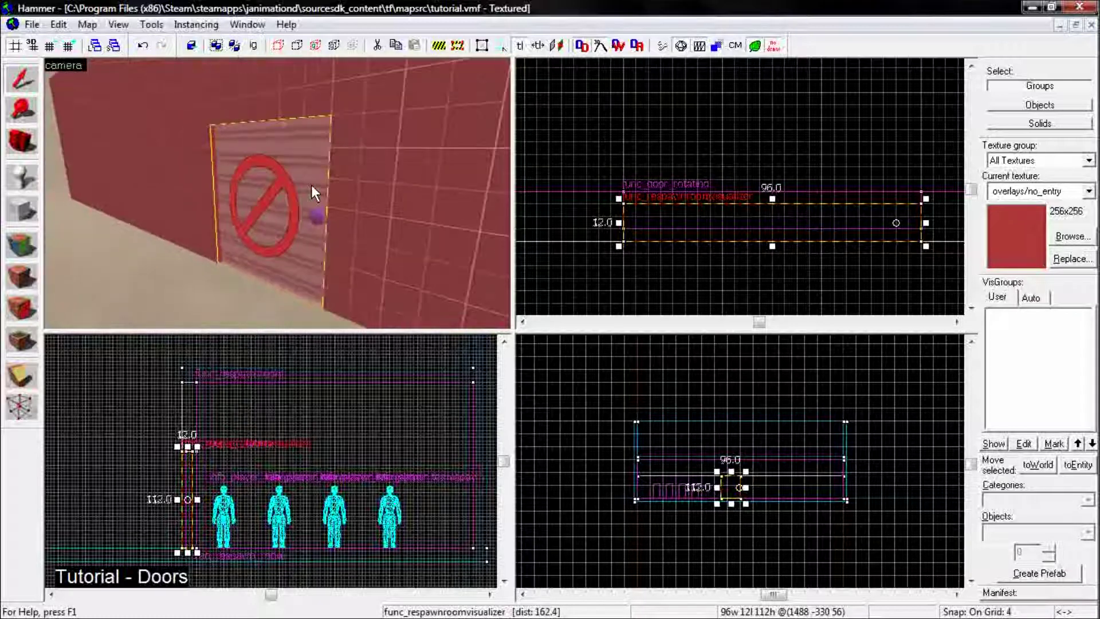
{"action": "key", "text": "d"}
{"action": "key", "text": "w"}
{"action": "key", "text": "Left"}
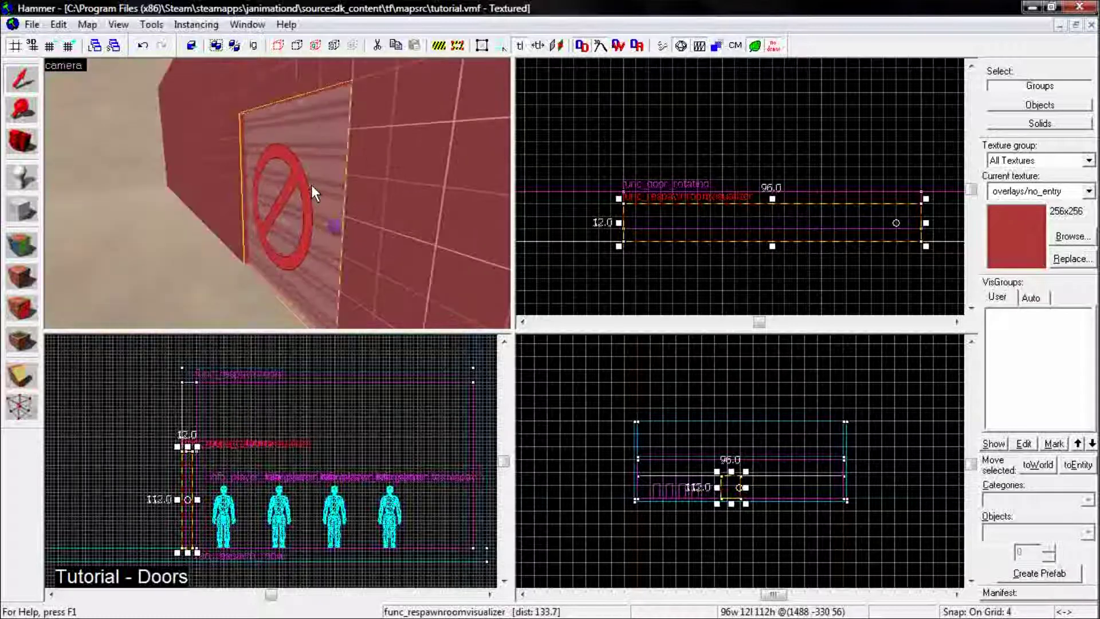
{"action": "key", "text": "s"}
{"action": "key", "text": "a"}
{"action": "key", "text": "Right"}
{"action": "key", "text": "w"}
{"action": "key", "text": "Right"}
{"action": "key", "text": "Up"}
{"action": "key", "text": "Left"}
{"action": "key", "text": "Up"}
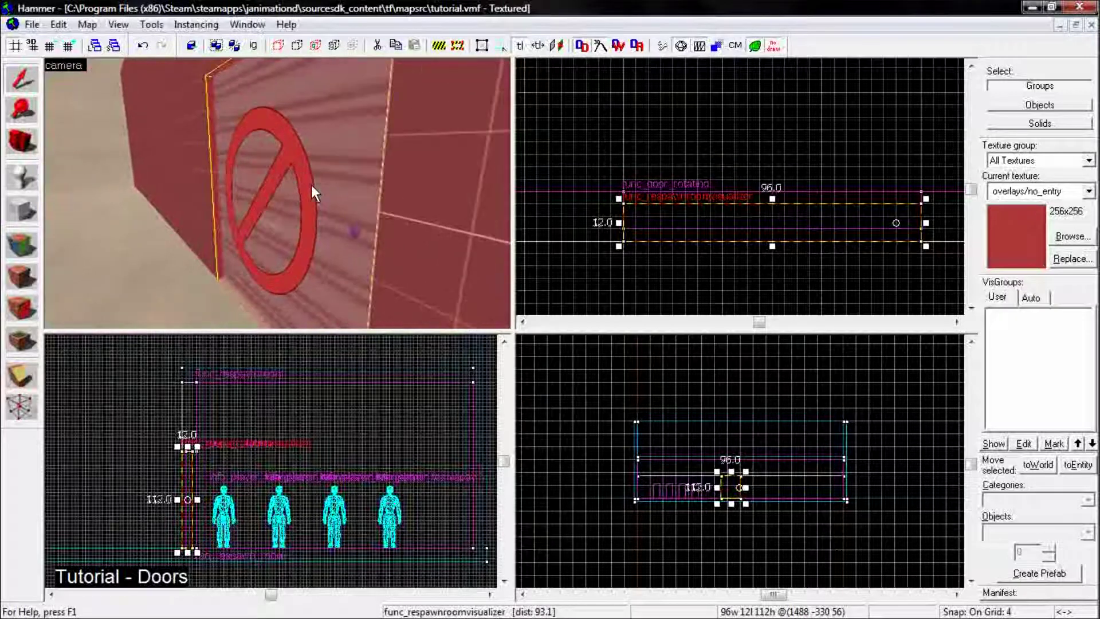
Step: Move the camera into the spawn room and look over the door's inner side and the player spawn points
{"action": "key", "text": "Up"}
{"action": "key", "text": "Left"}
{"action": "key", "text": "w"}
{"action": "key", "text": "Left"}
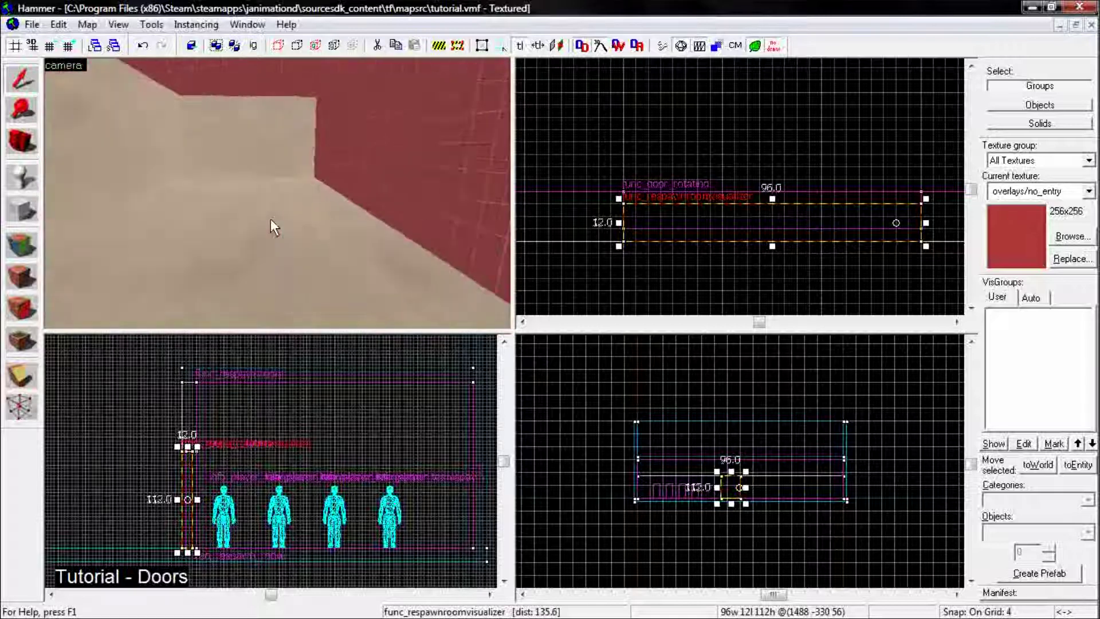
{"action": "key", "text": "Left"}
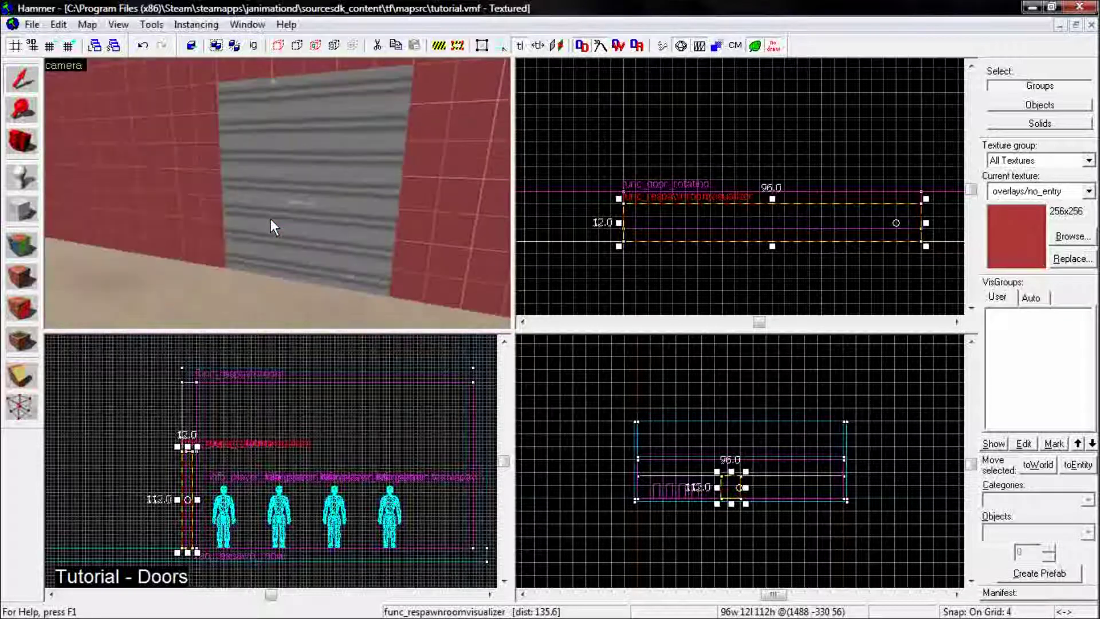
{"action": "key", "text": "w"}
{"action": "key", "text": "Down"}
{"action": "key", "text": "w"}
{"action": "key", "text": "Right"}
{"action": "key", "text": "Up"}
{"action": "key", "text": "Down"}
{"action": "key", "text": "Up"}
{"action": "key", "text": "Up"}
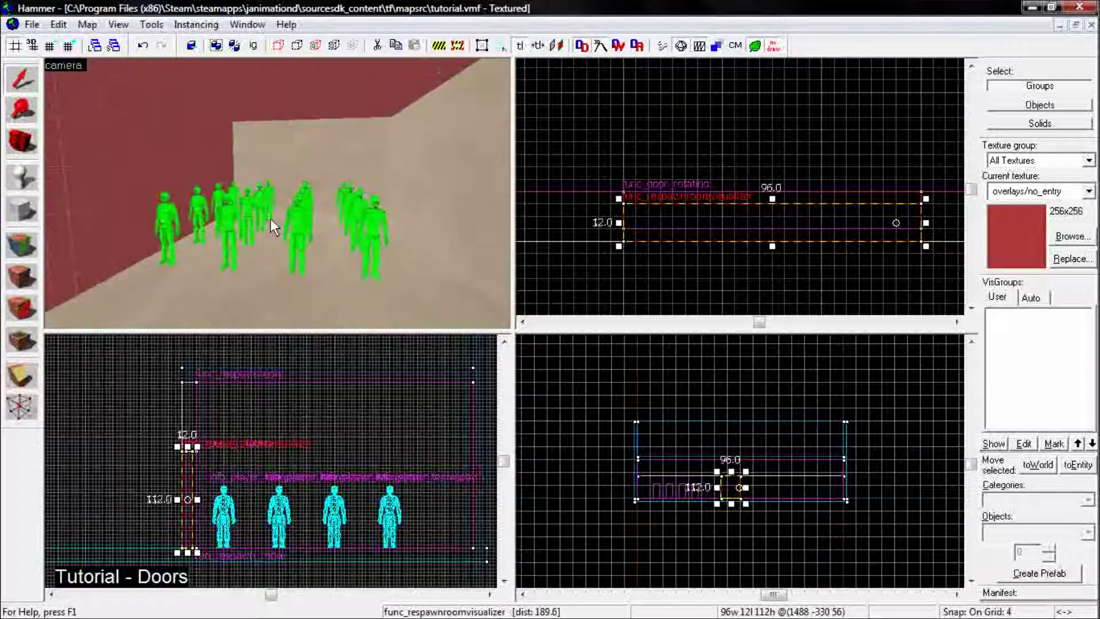
{"action": "key", "text": "a"}
{"action": "key", "text": "w"}
{"action": "key", "text": "Down"}
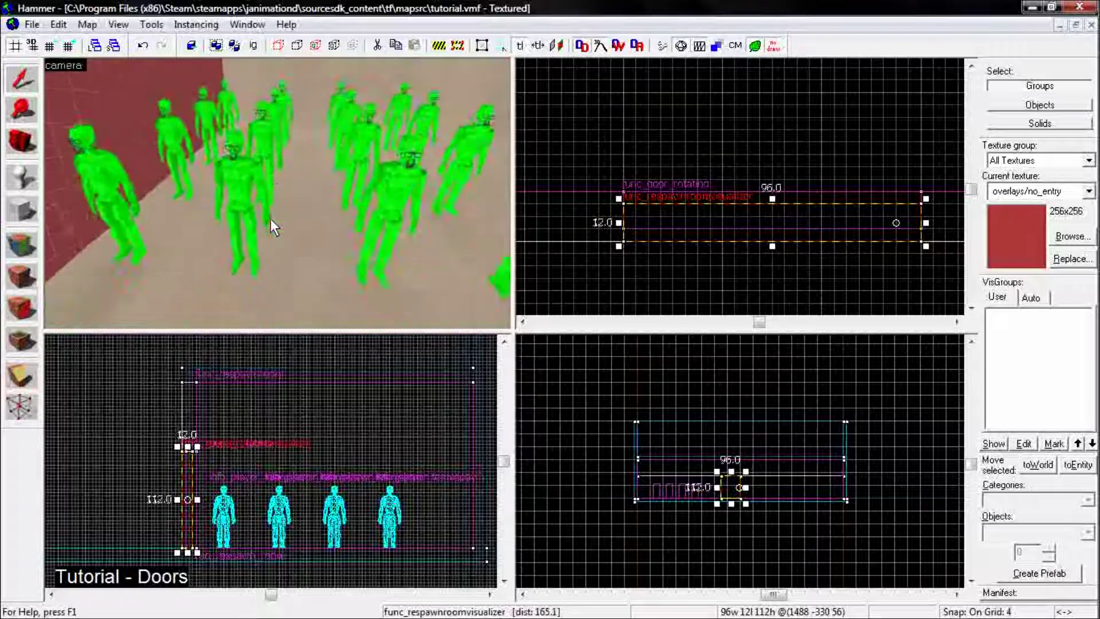
{"action": "key", "text": "Left"}
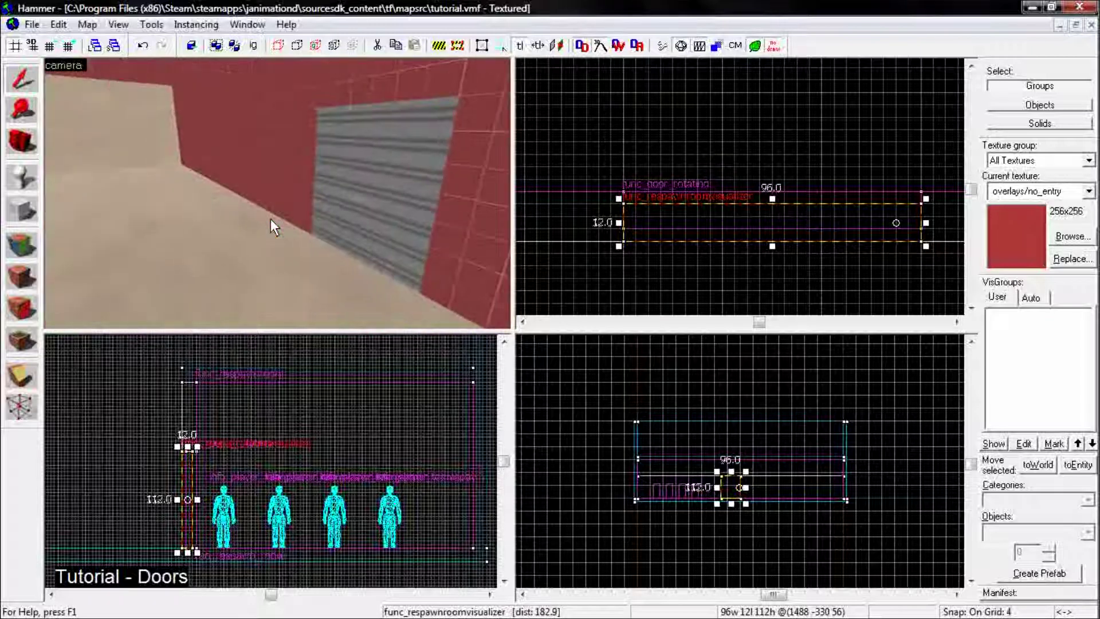